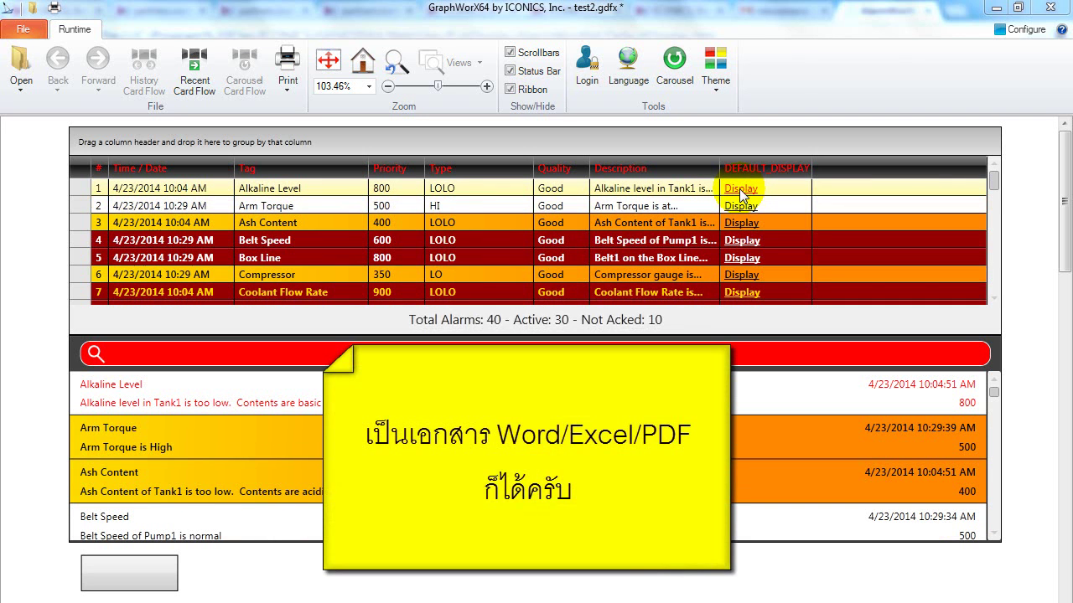
Step: Test the default display links of the Alkaline Level and Arm Torque alarms, closing the GenDemo window in between
left_click(737, 191)
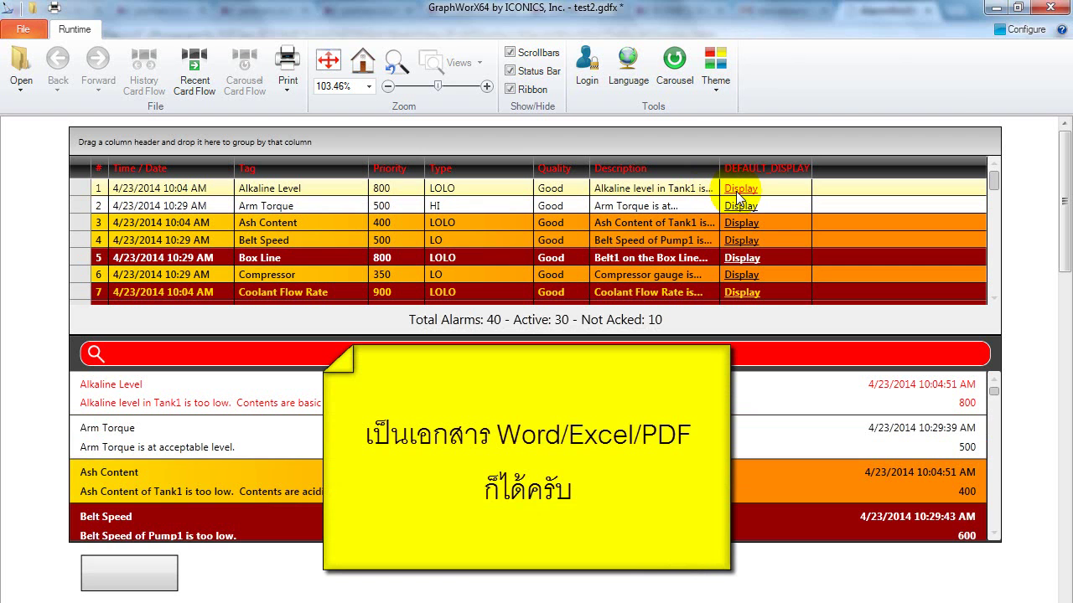
left_click(737, 194)
left_click(739, 191)
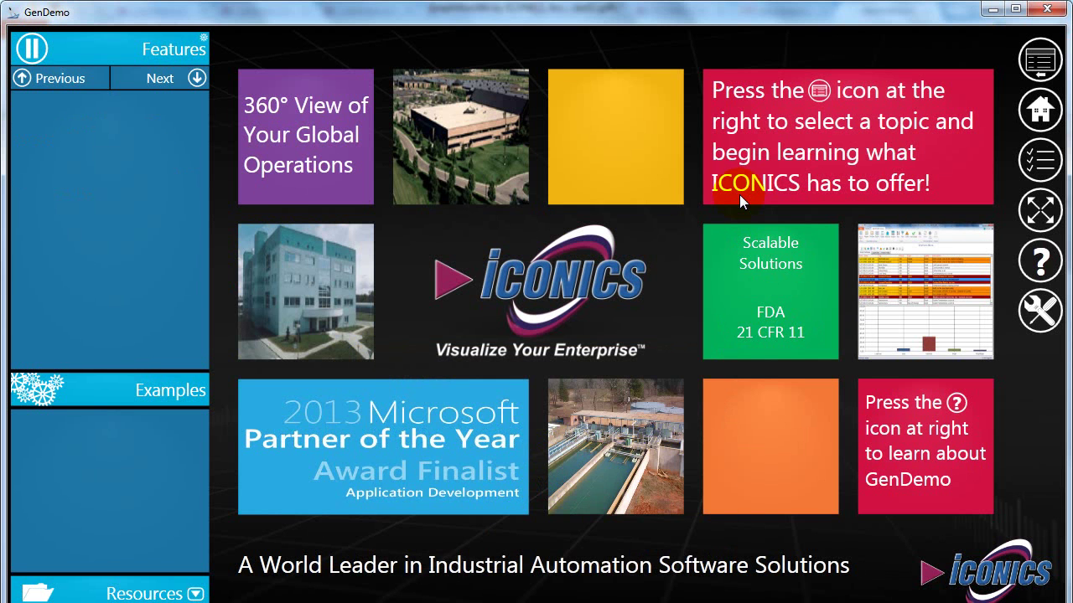
left_click(1046, 8)
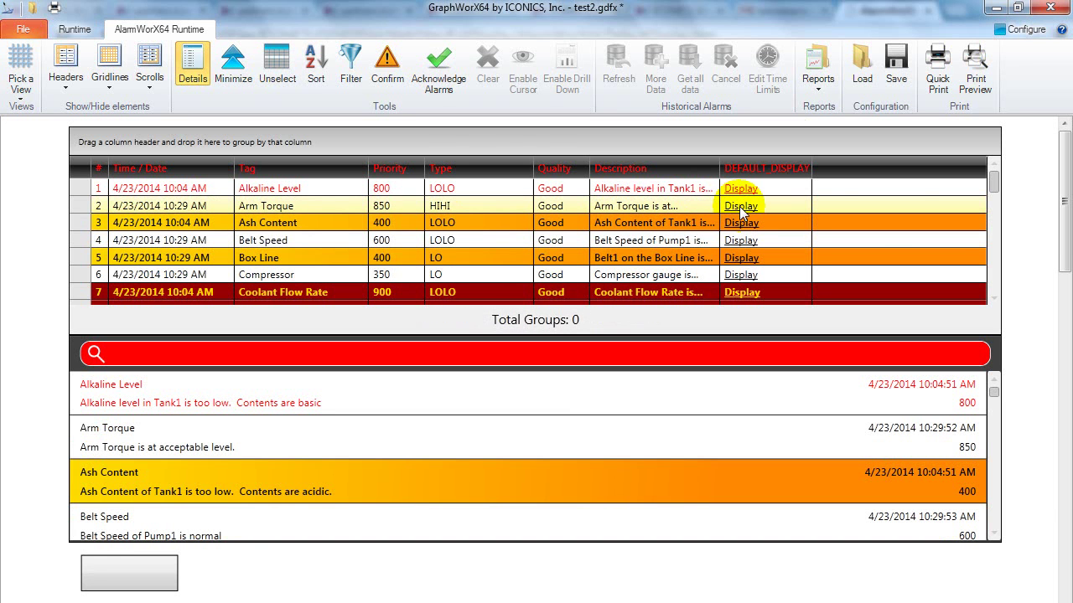
left_click(741, 208)
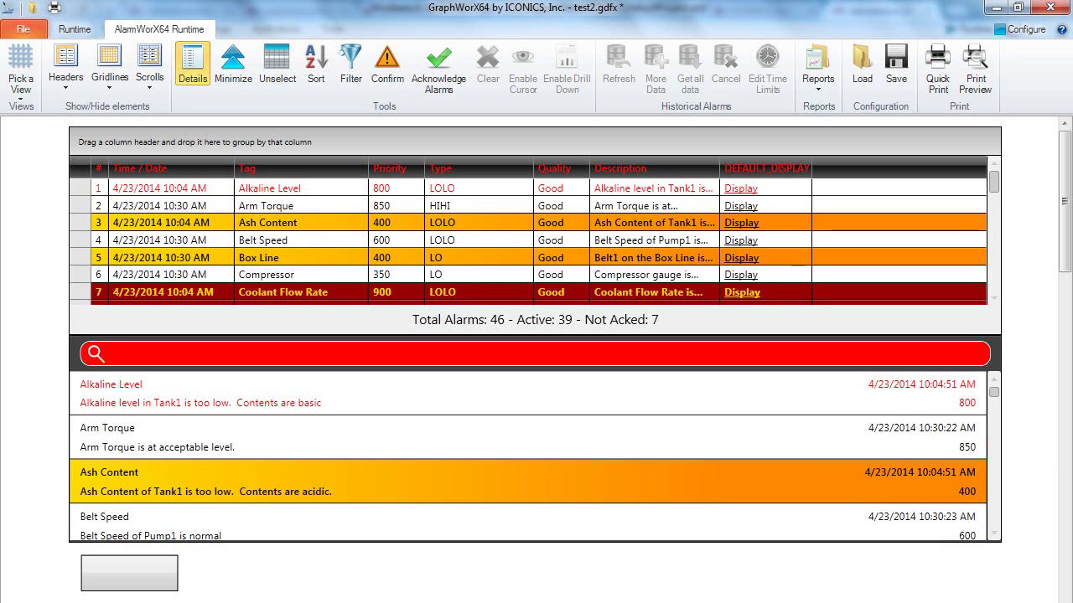
Step: Switch the test2.gdfx alarm display from runtime to configuration mode
left_click(917, 105)
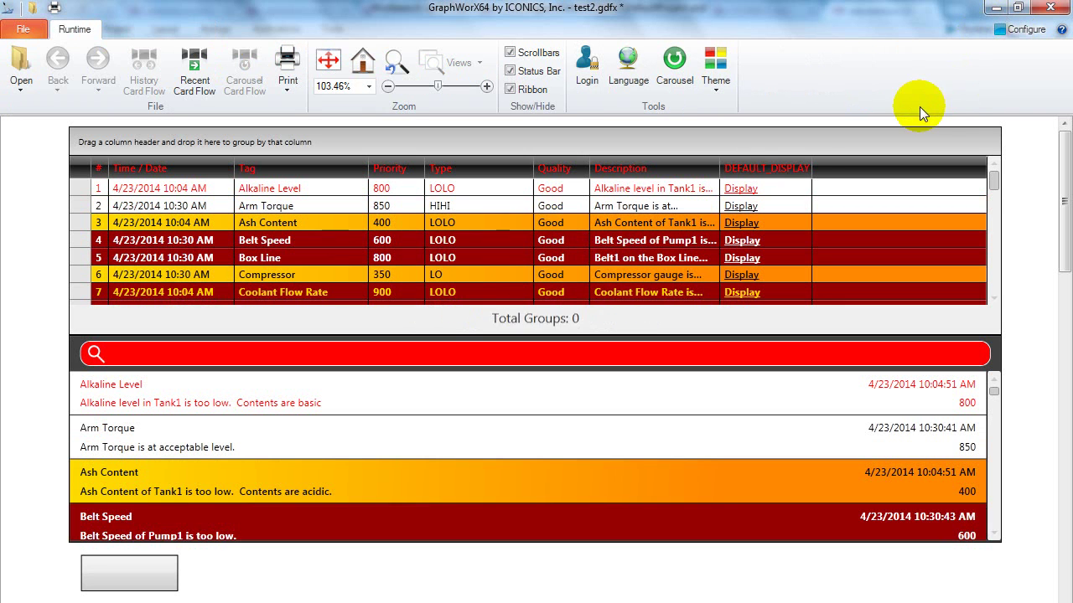
left_click(1000, 35)
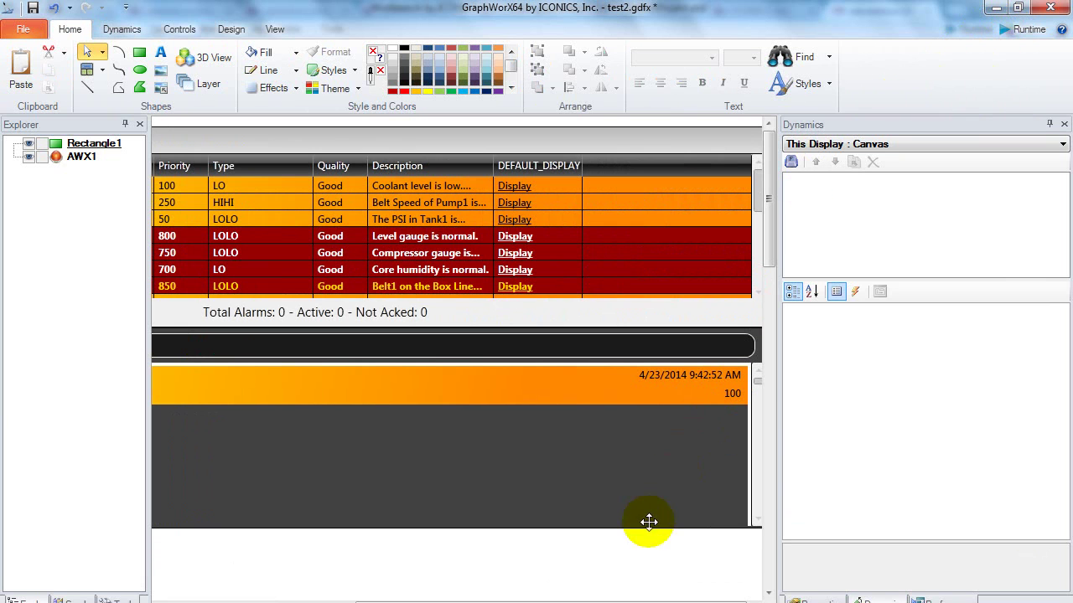
left_click(538, 544)
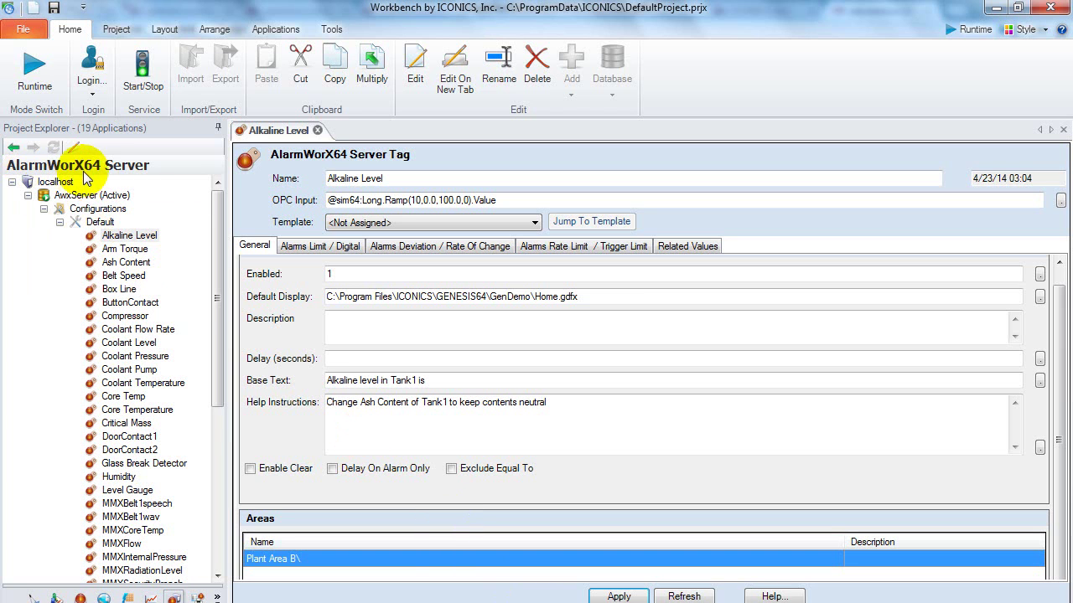
Step: Launch the AlarmWorX64 Server Configurator from the AlarmWorX64 group of the ICONICS GENESIS64 programs
key("super")
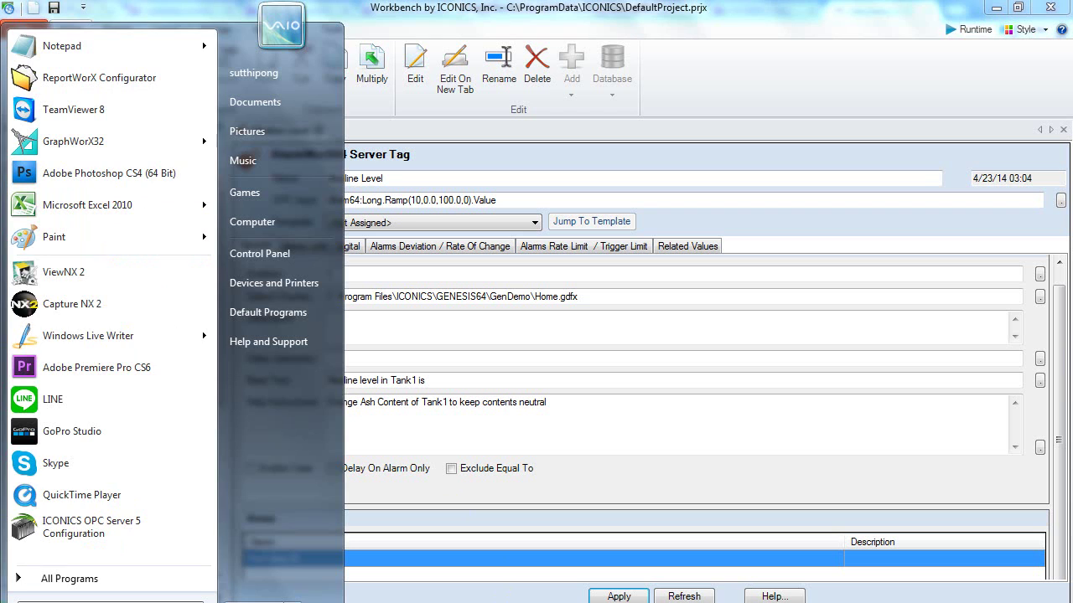
left_click(70, 578)
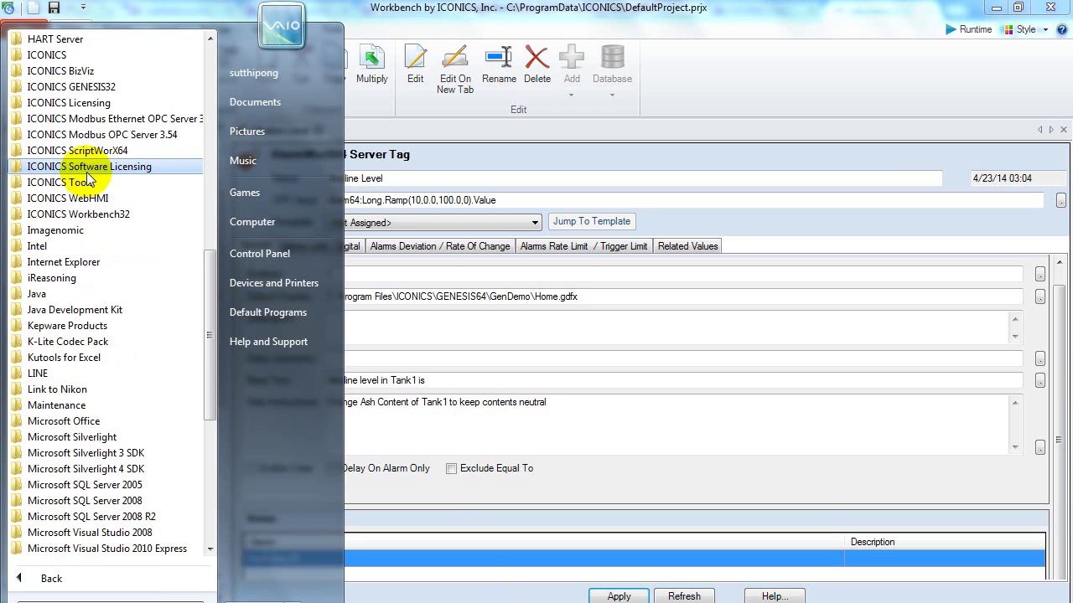
left_click(61, 57)
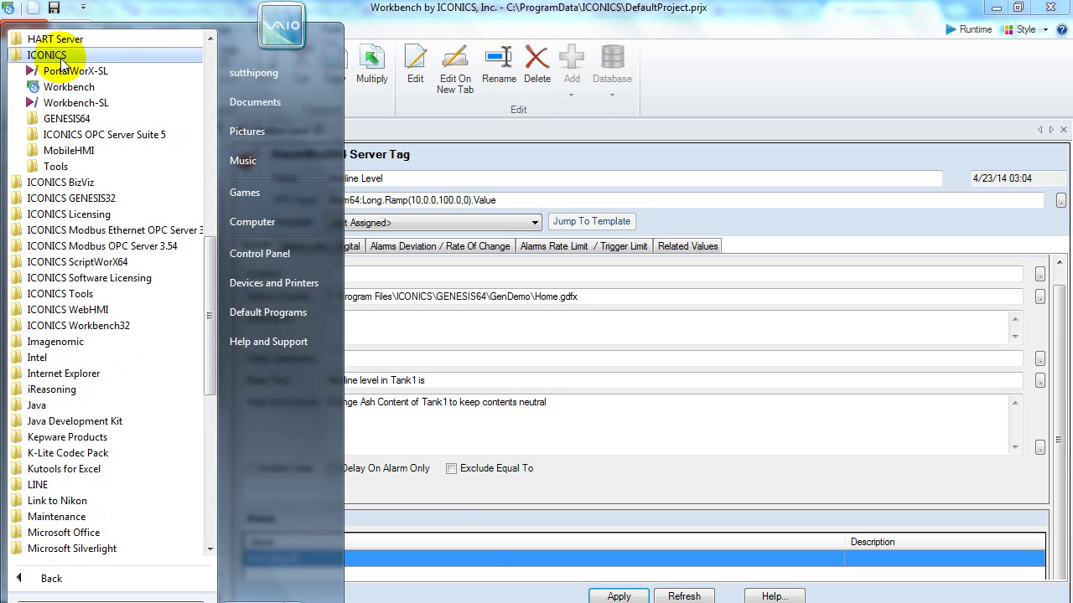
left_click(86, 124)
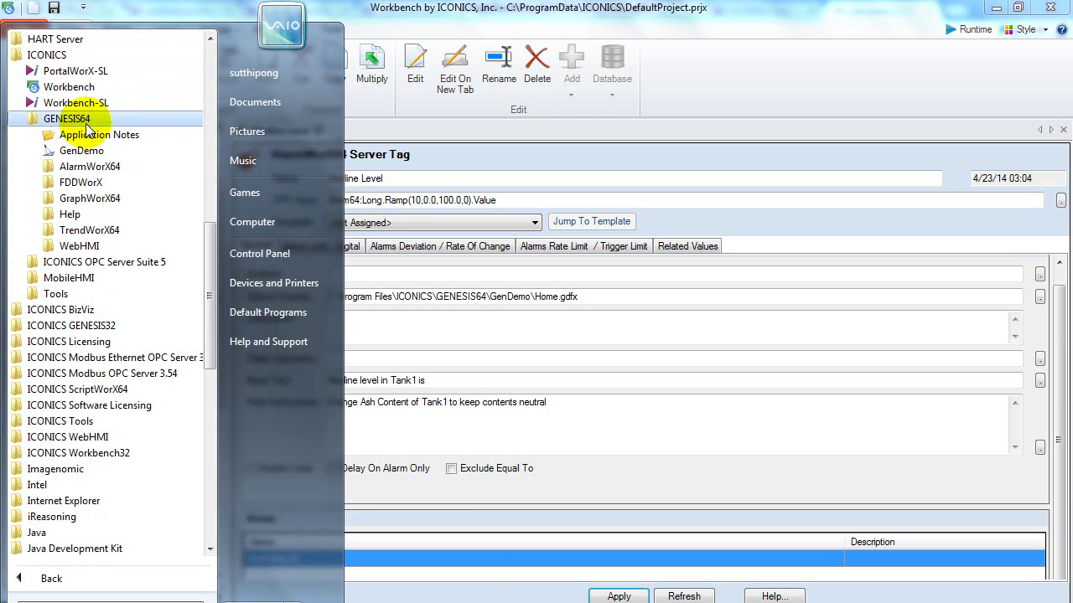
left_click(72, 171)
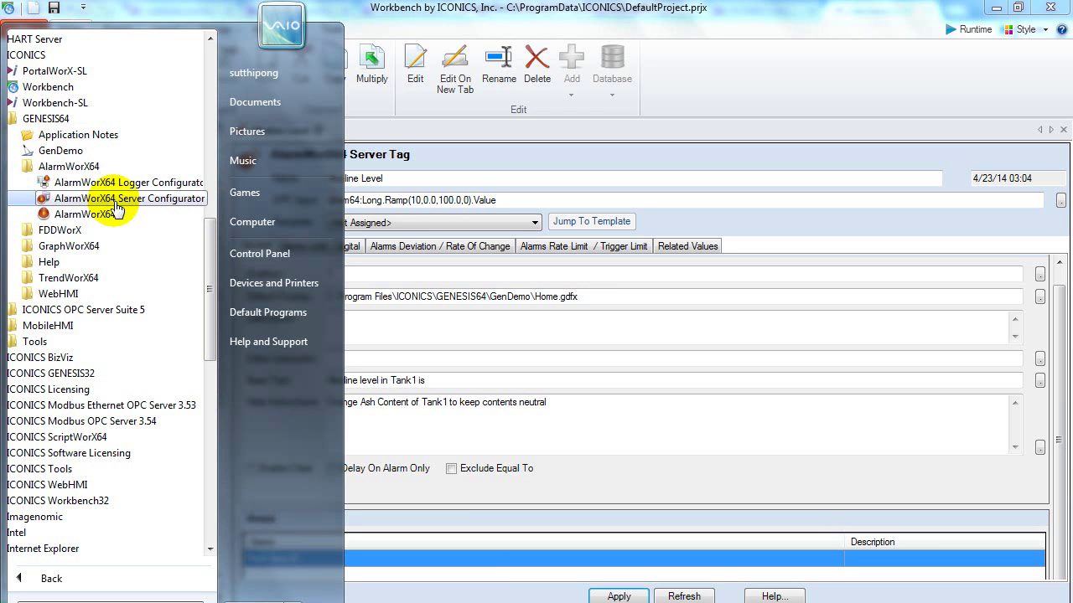
left_click(192, 207)
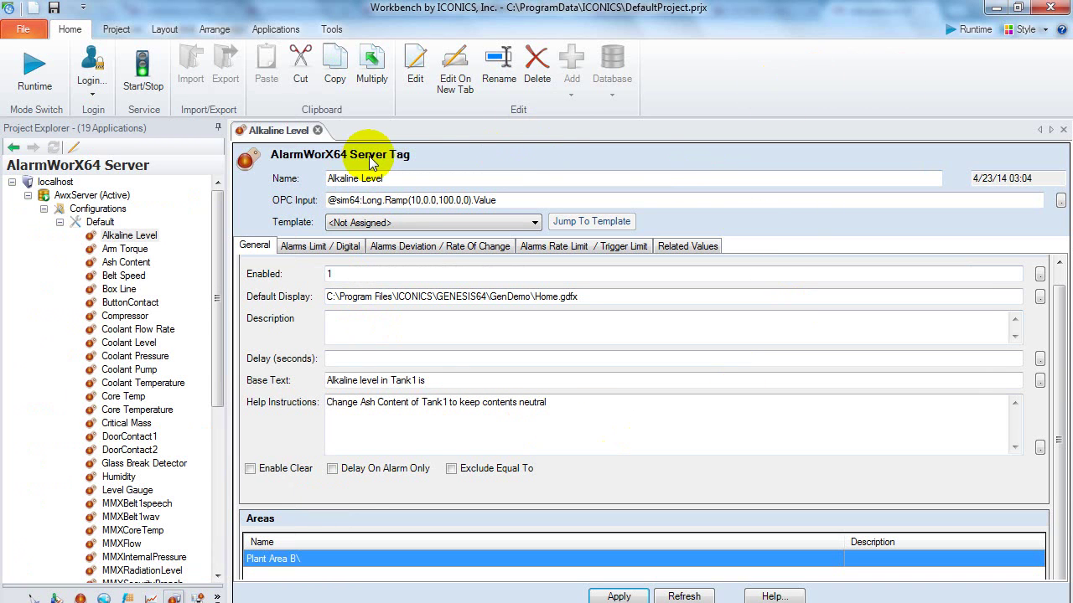
Step: Examine the default display path of the Alkaline Level tag in the Default configuration
left_click(98, 240)
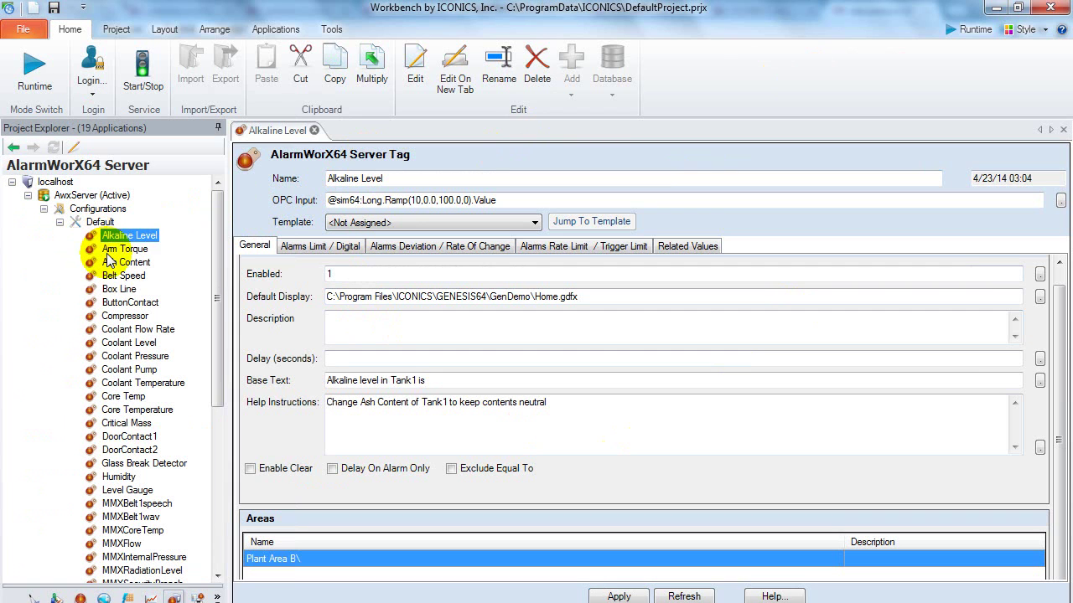
left_click(109, 249)
left_click(98, 222)
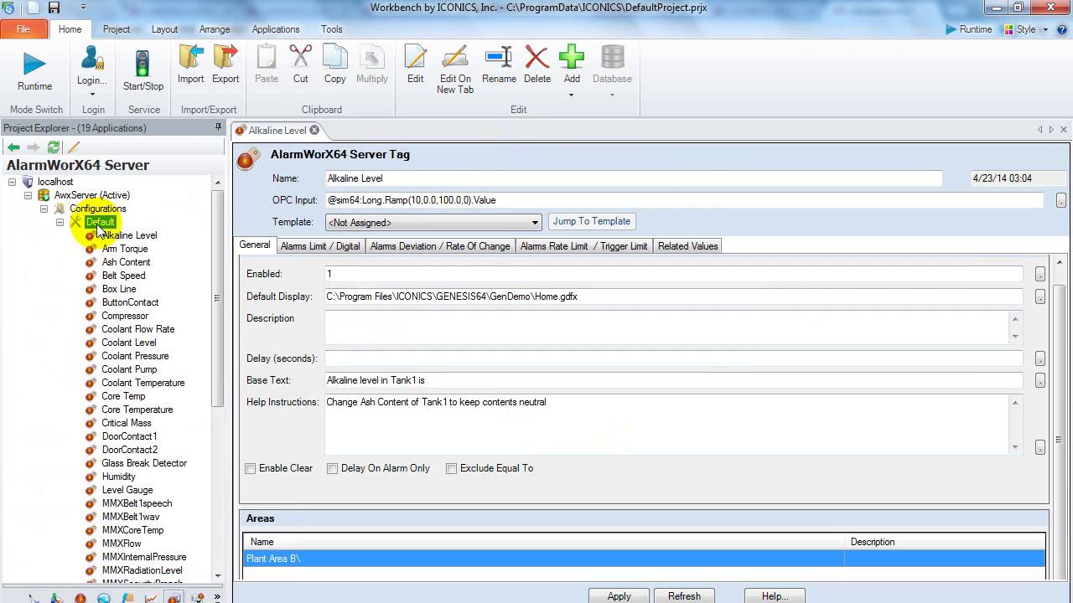
left_click(127, 236)
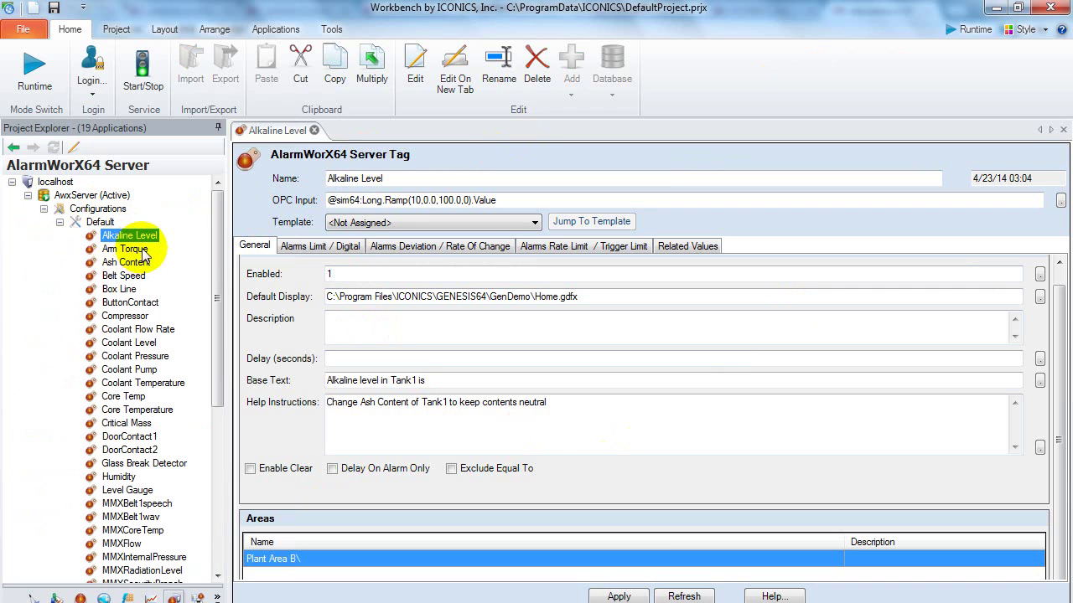
left_click_drag(598, 295, 260, 305)
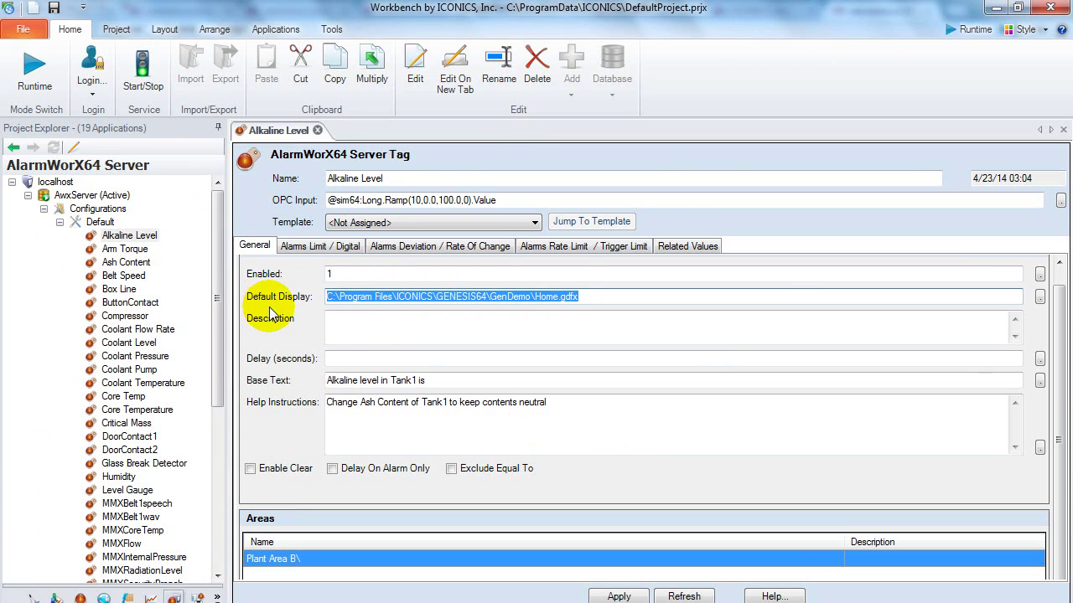
Step: Open the Arm Torque tag and review its OPC input and its Hi and HiHi alarm limits
left_click(125, 249)
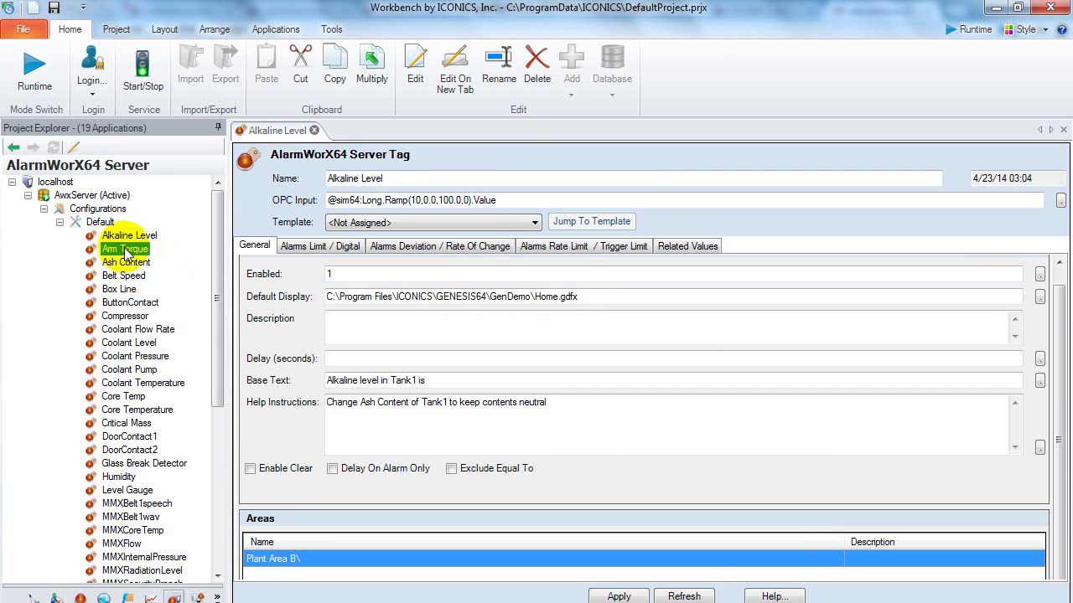
left_click(125, 249)
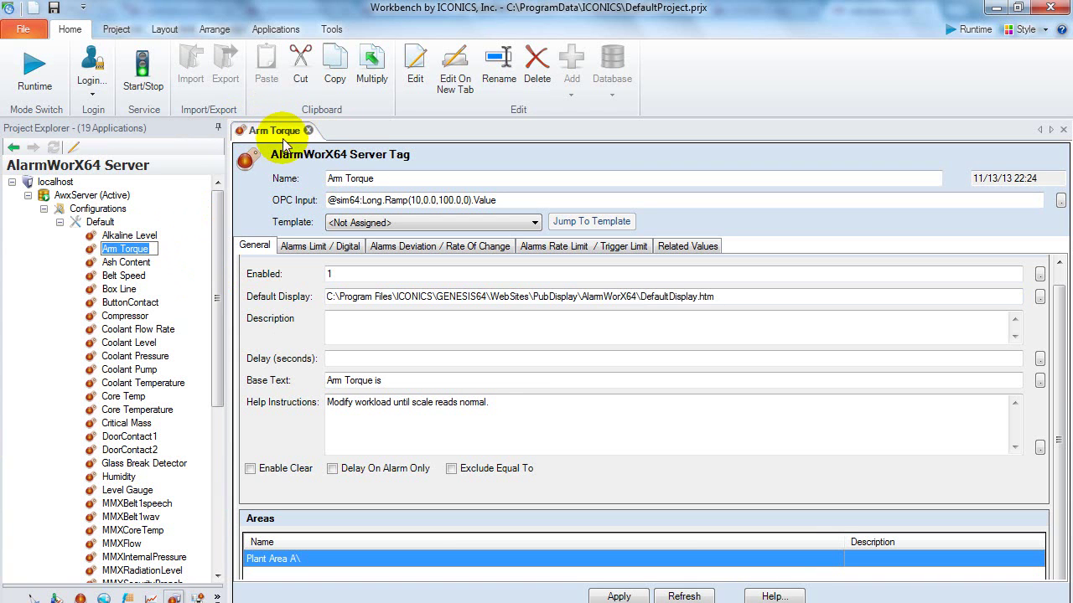
left_click(489, 201)
left_click_drag(488, 201, 285, 203)
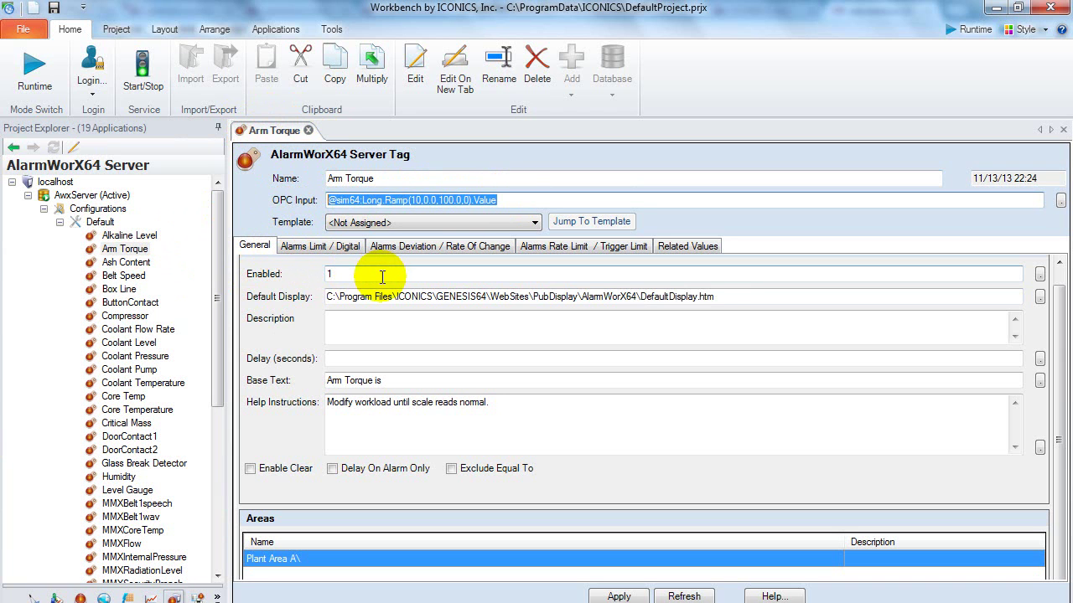
left_click(336, 248)
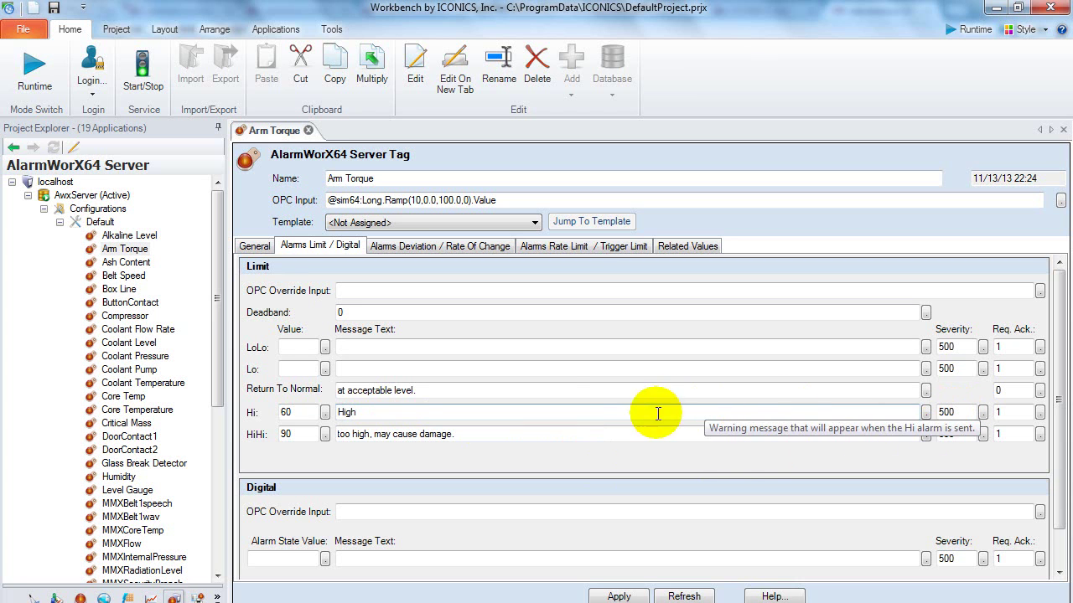
double_click(304, 435)
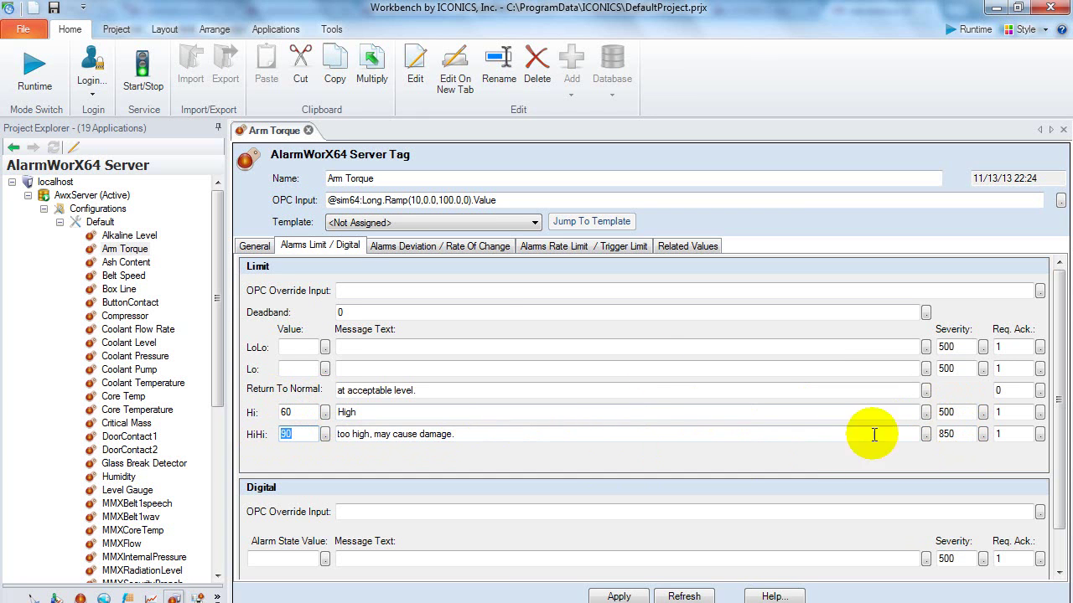
Step: Browse for Arm Torque's default display file in the C:\Program Files\ICONICS\GENESIS64\GenDemo folder
left_click(251, 247)
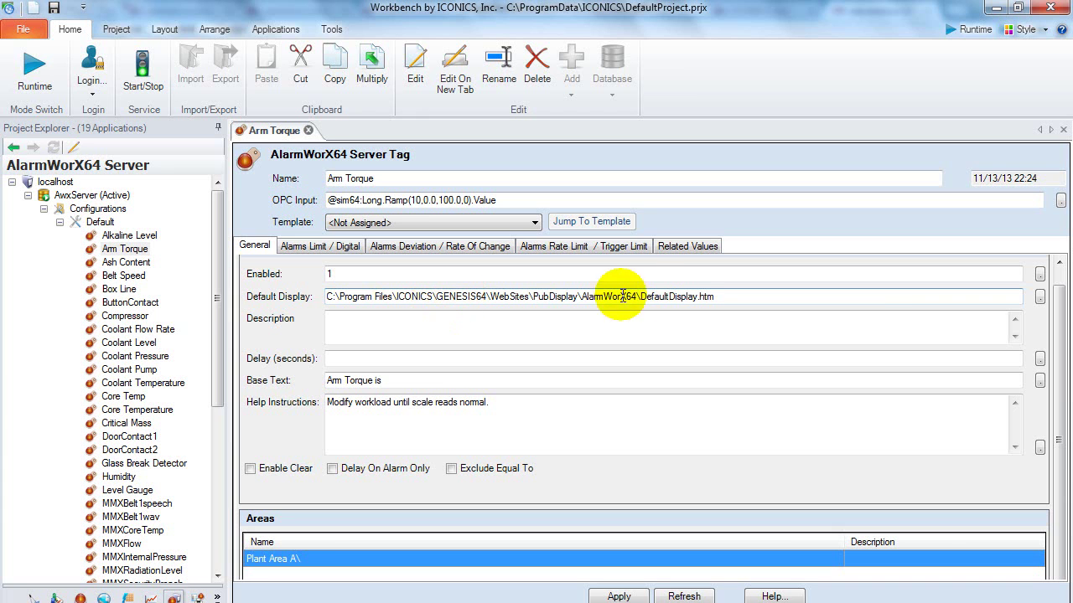
left_click_drag(723, 296, 301, 277)
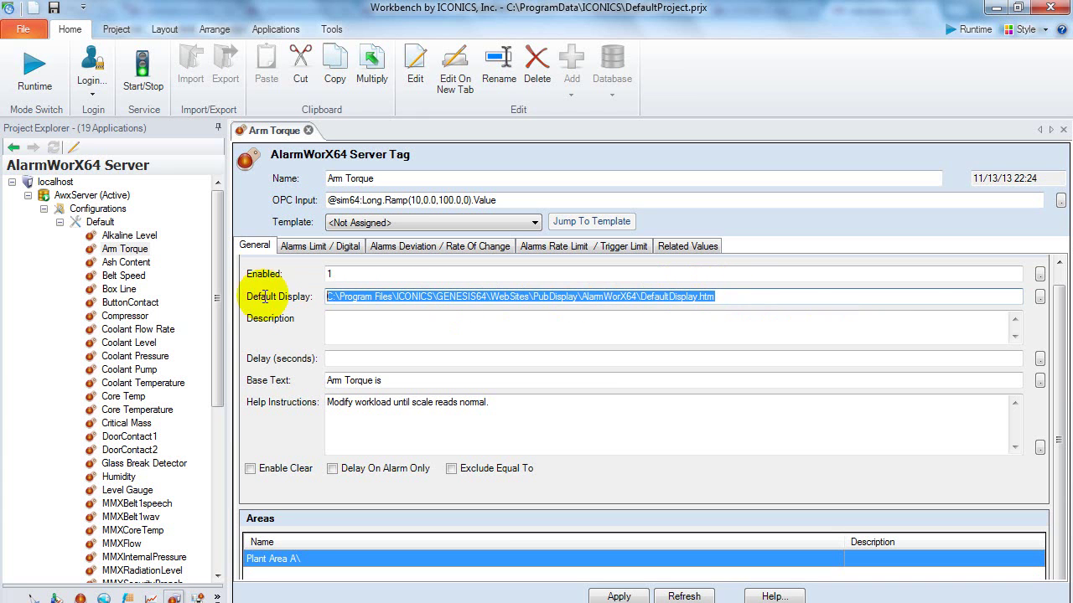
left_click(1040, 297)
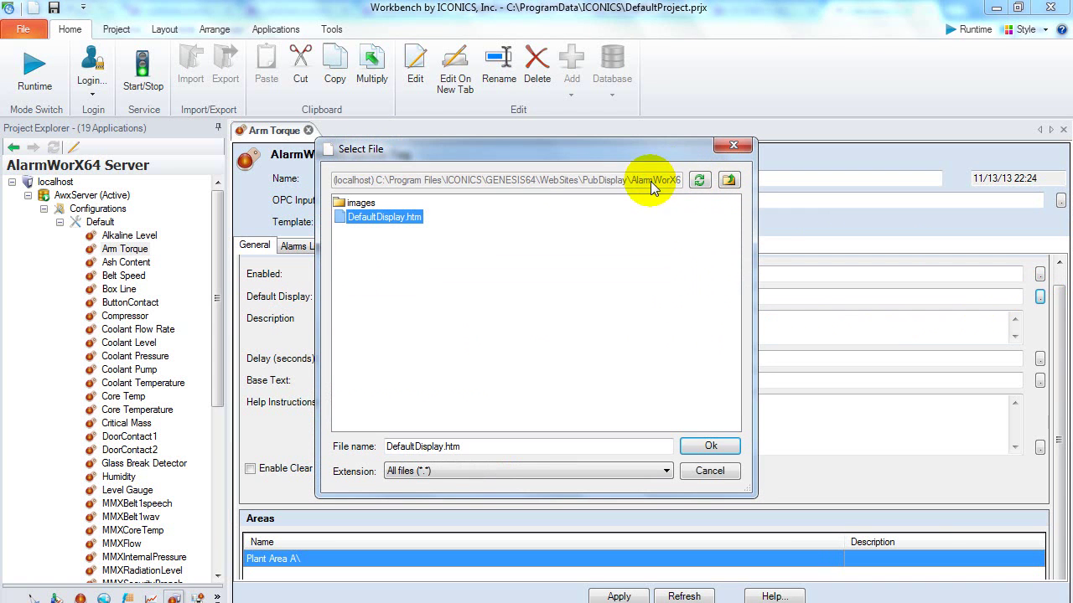
left_click(727, 181)
left_click(727, 181)
left_click(728, 181)
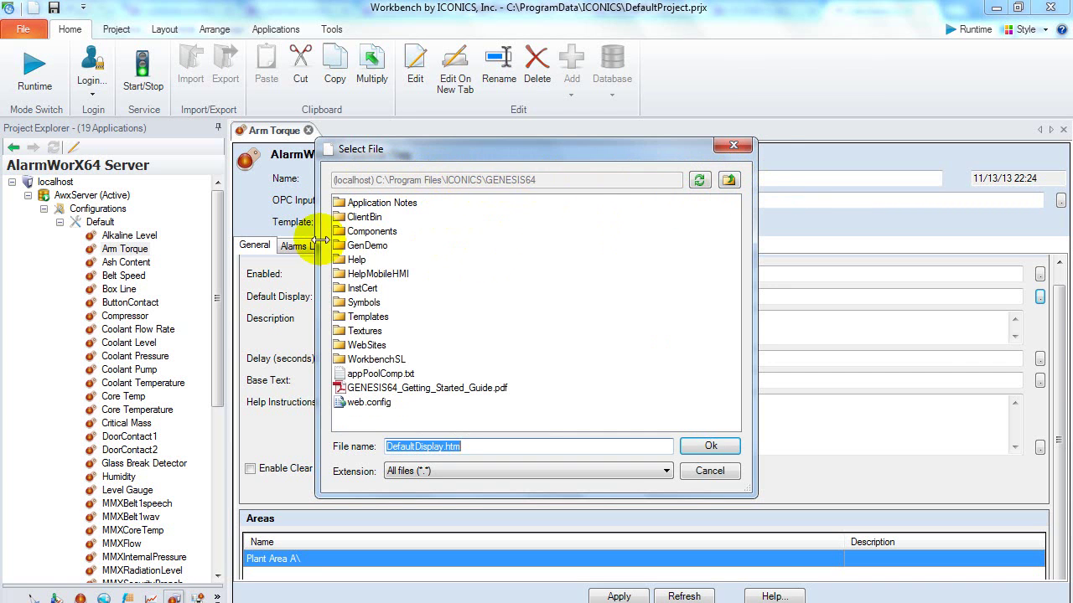
double_click(366, 245)
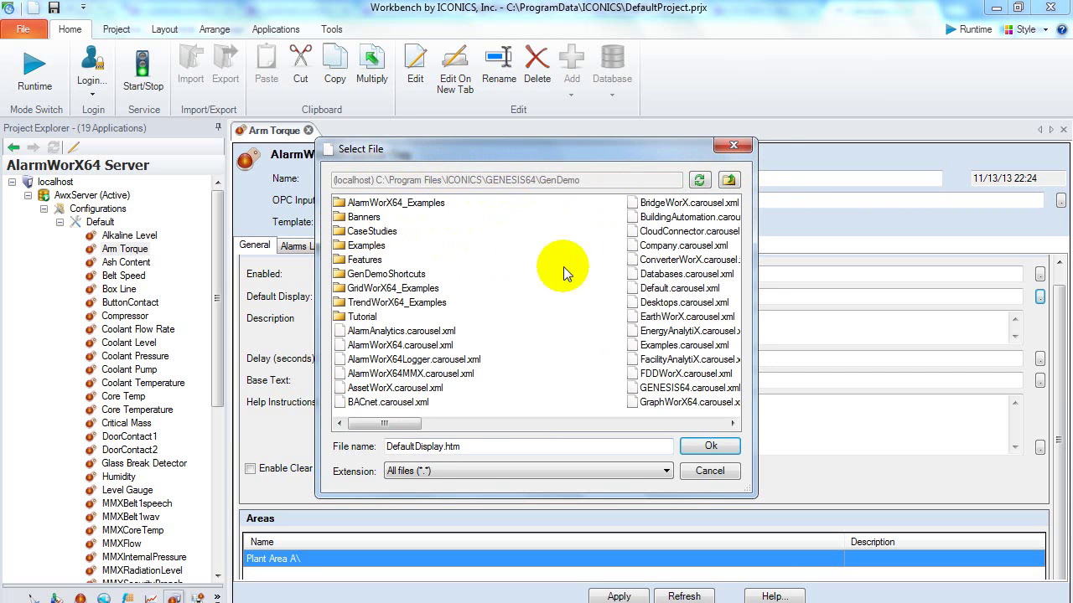
Step: Choose StartGenDemo.gdfx as Arm Torque's default display and apply the tag change
left_click(637, 303)
scroll(586, 310, "down", 3)
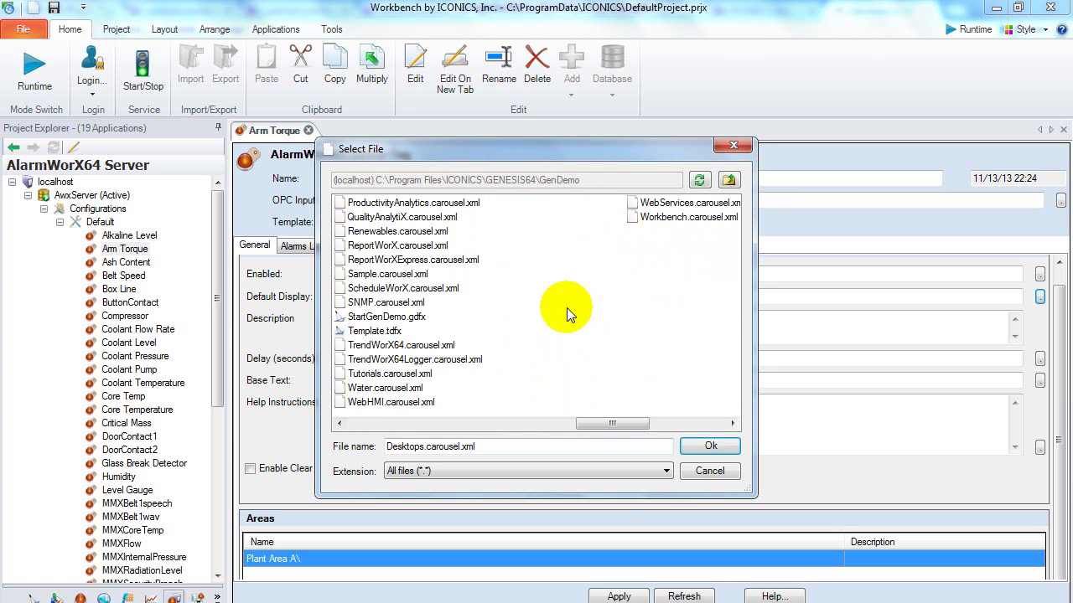
scroll(566, 307, "up", 3)
scroll(422, 260, "down", 3)
scroll(422, 259, "up", 5)
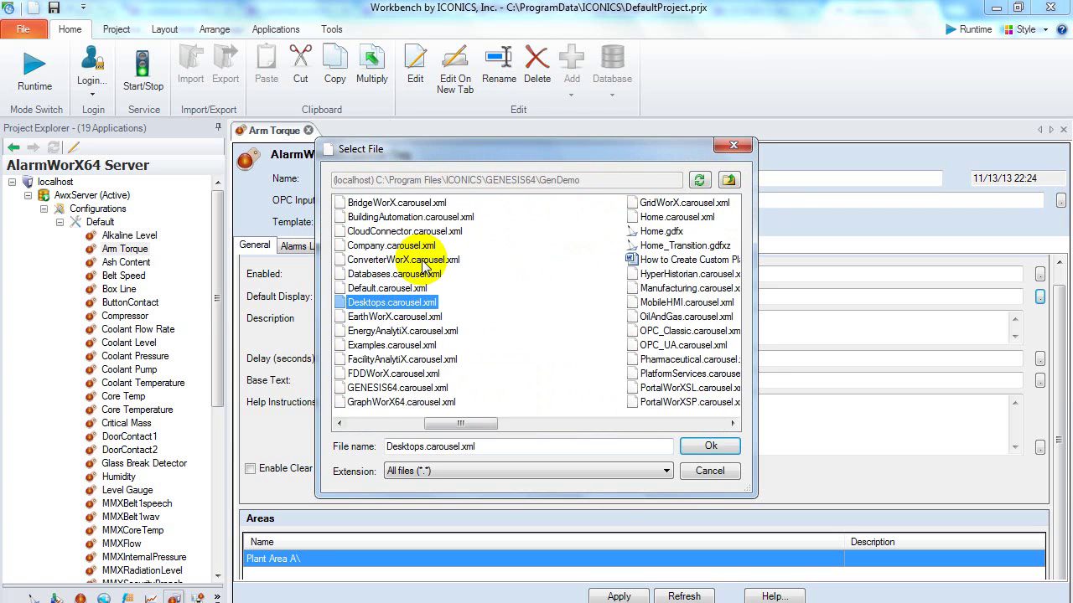
left_click(662, 231)
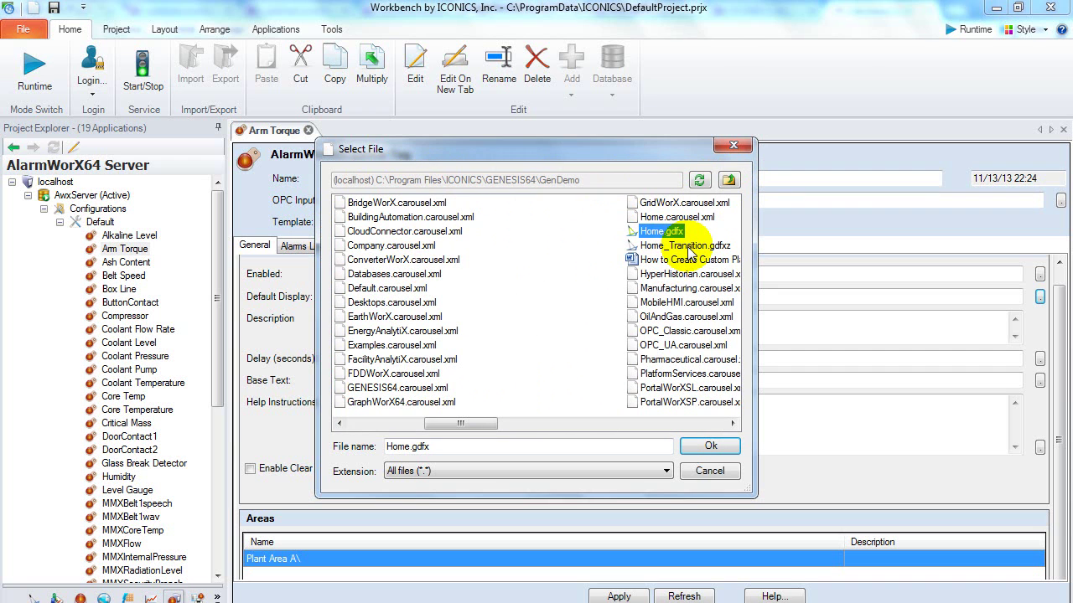
left_click(688, 245)
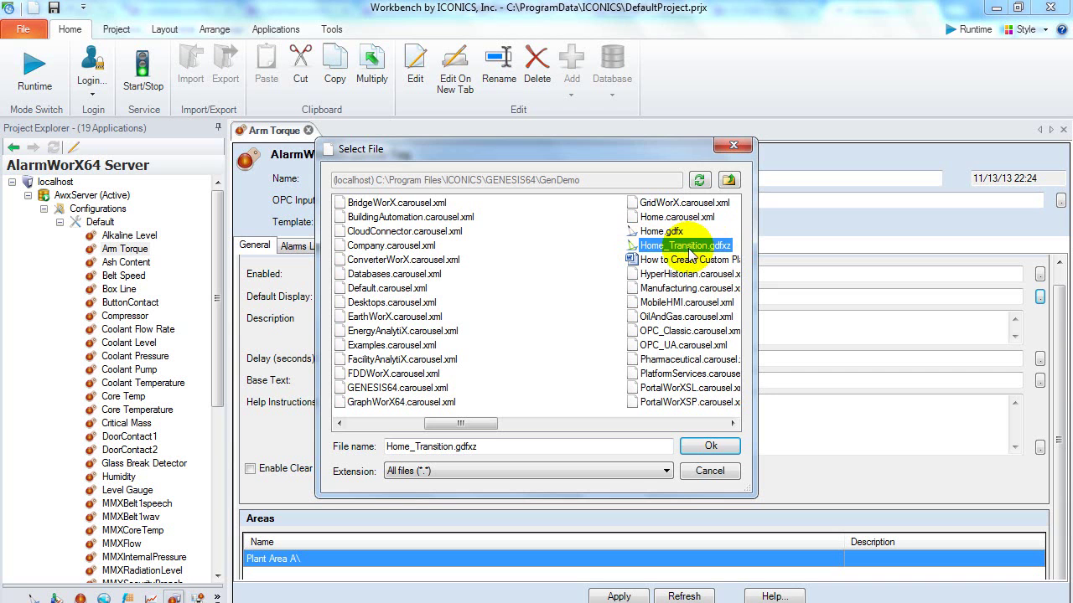
left_click(733, 424)
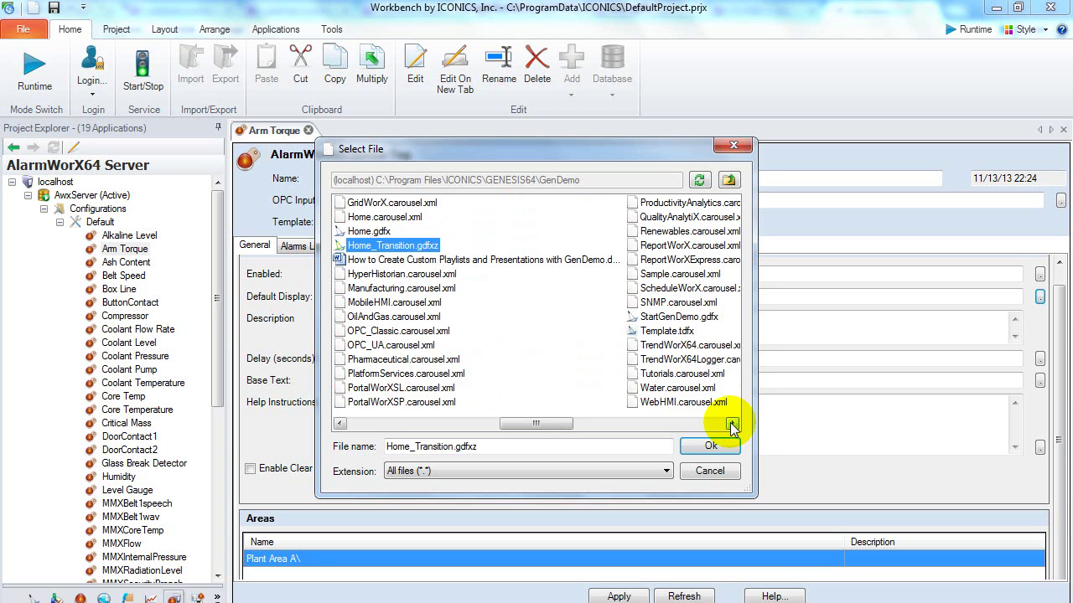
left_click(694, 317)
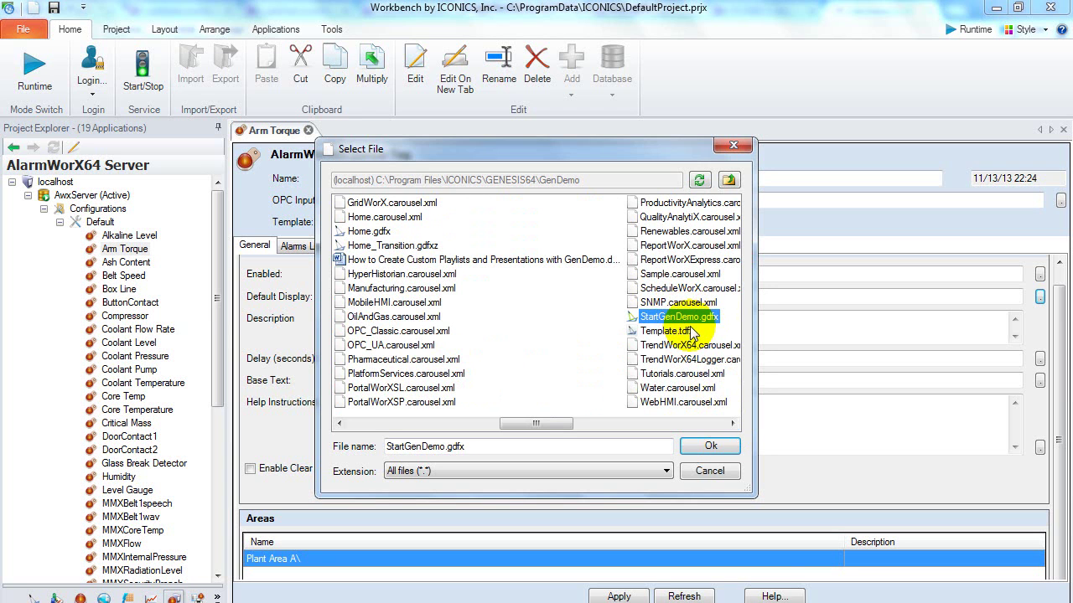
left_click(711, 447)
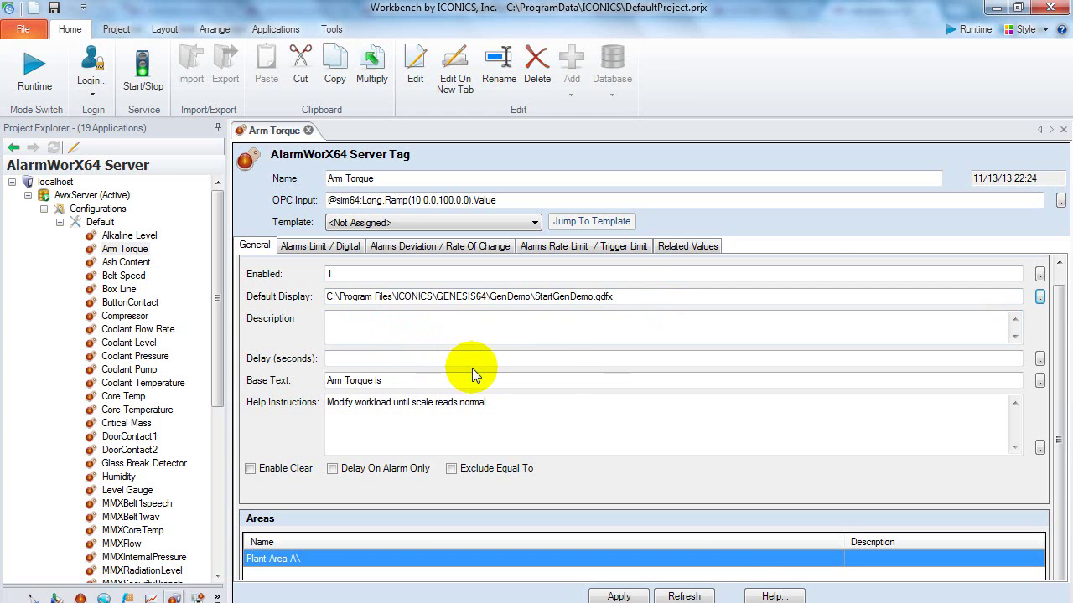
left_click(619, 596)
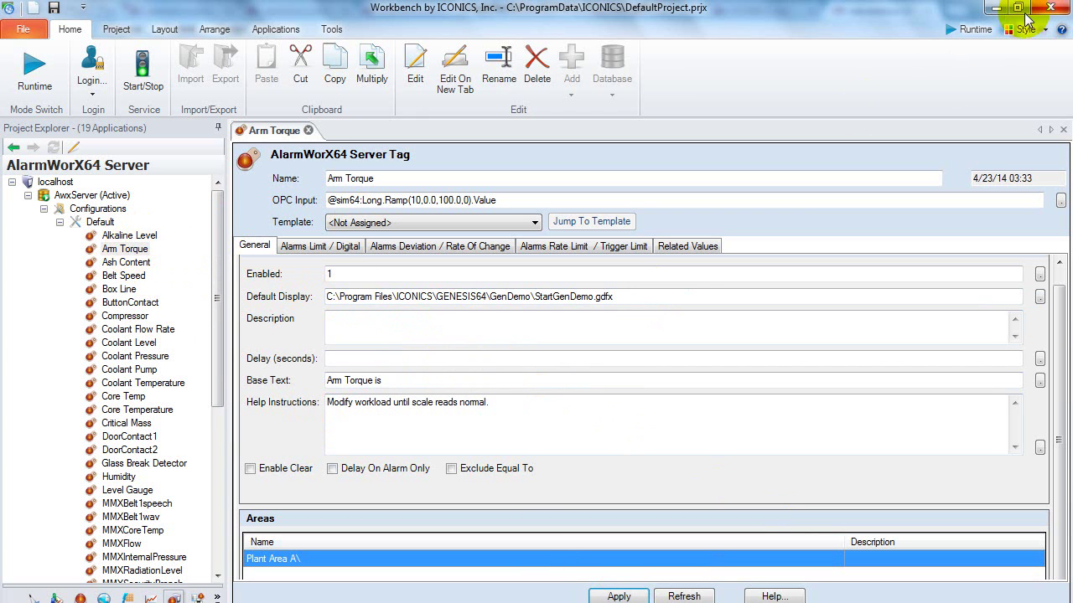
Step: Switch to GraphWorX64 and delete the existing AWX1 alarm viewer from the test2.gdfx display
left_click(144, 84)
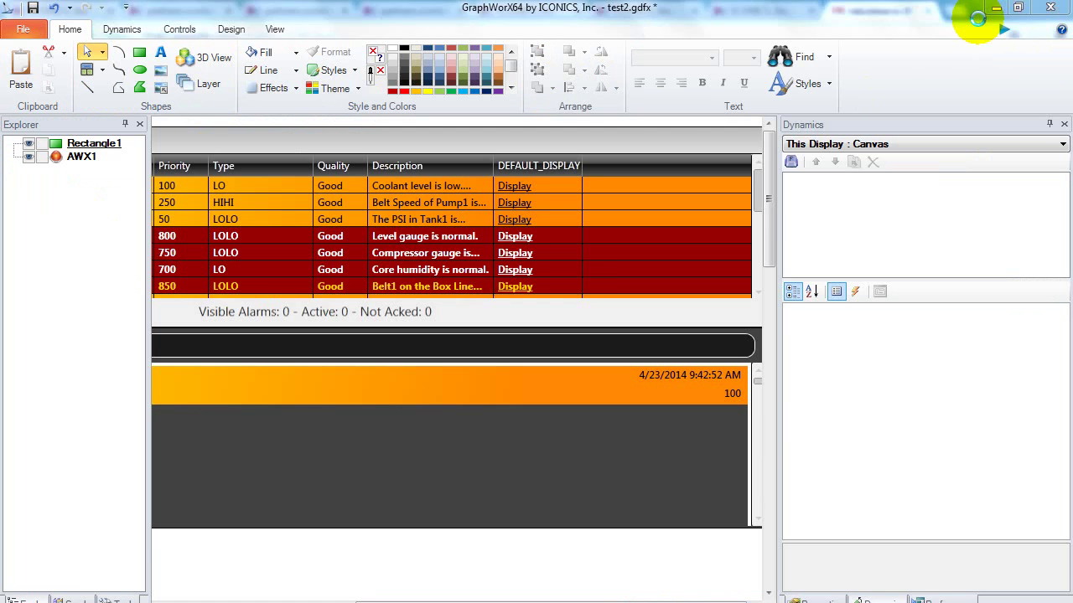
left_click(996, 8)
left_click(524, 236)
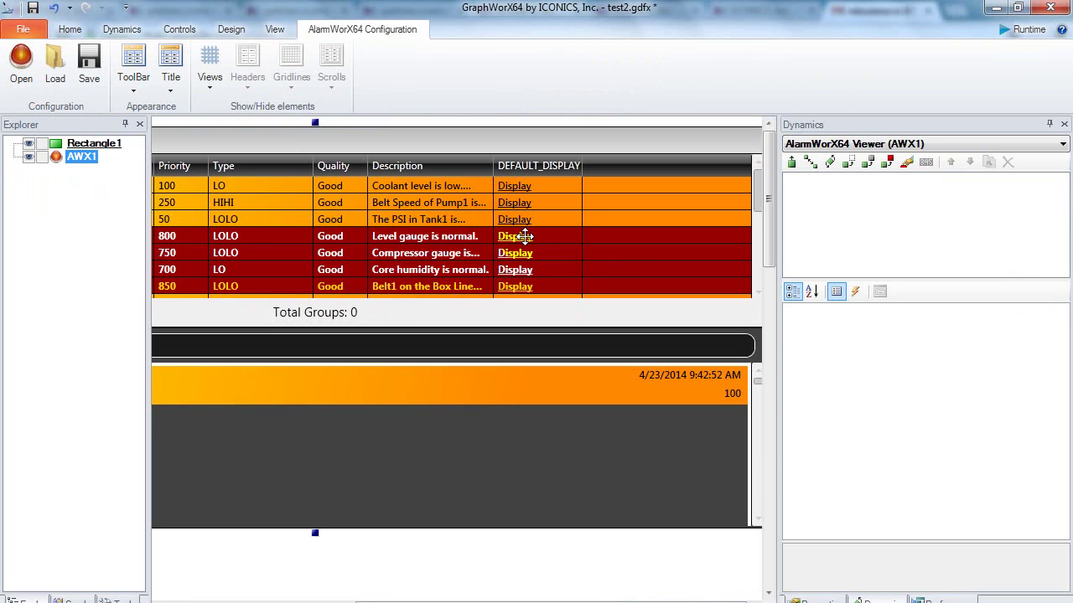
key("Delete")
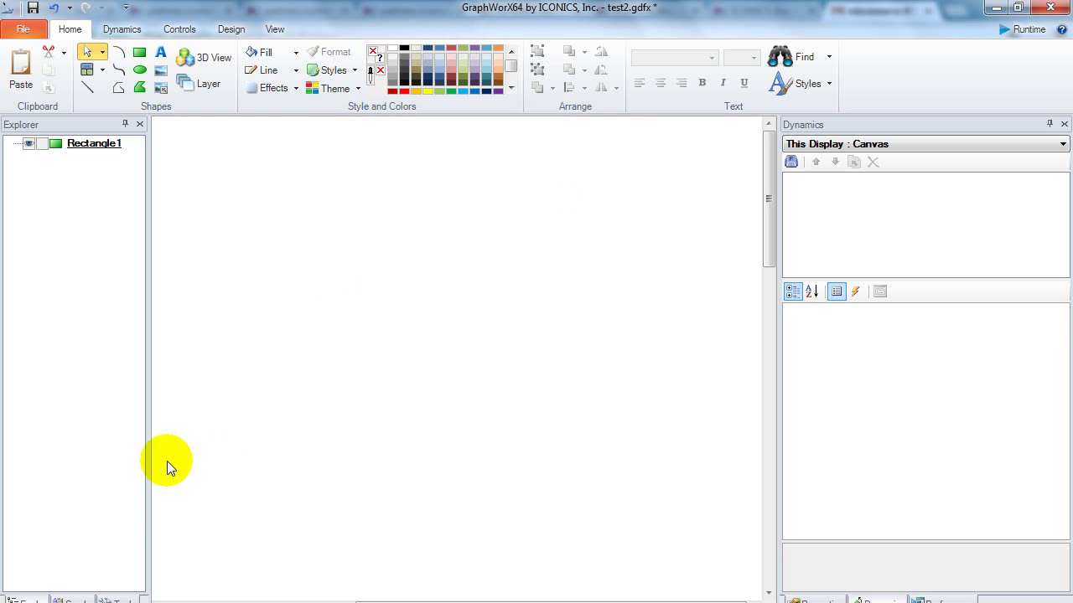
Step: Locate the GraphWorX64 program in the ICONICS GENESIS64 program group
key("super")
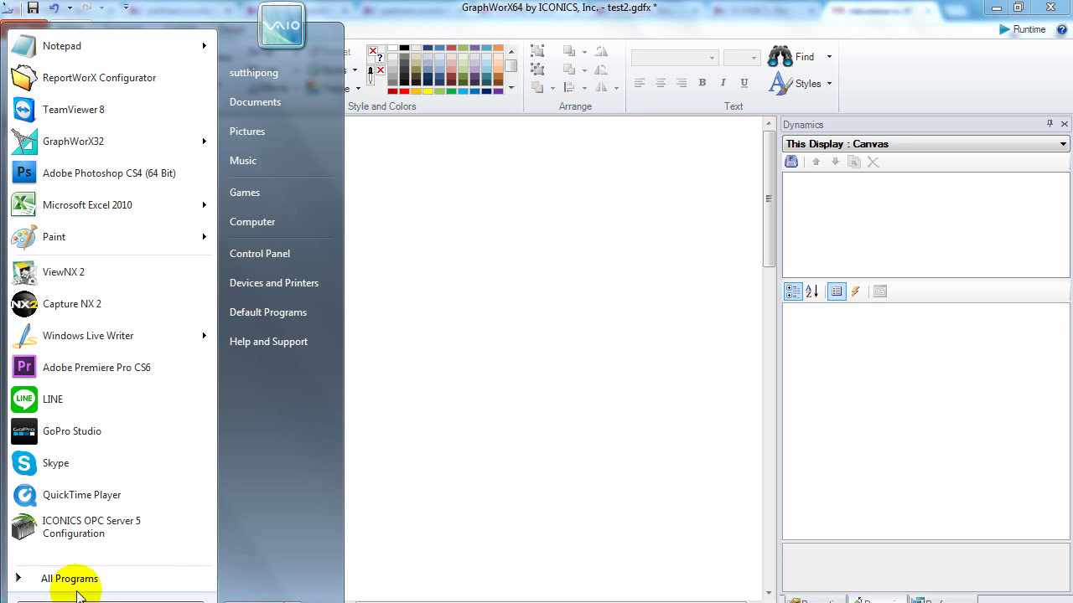
left_click(70, 578)
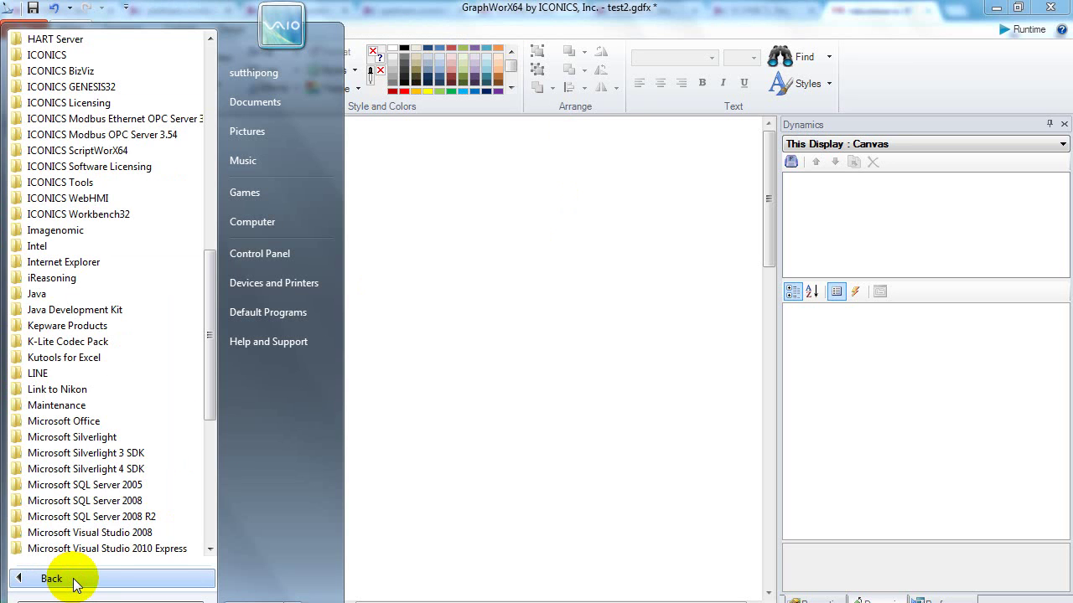
left_click(47, 55)
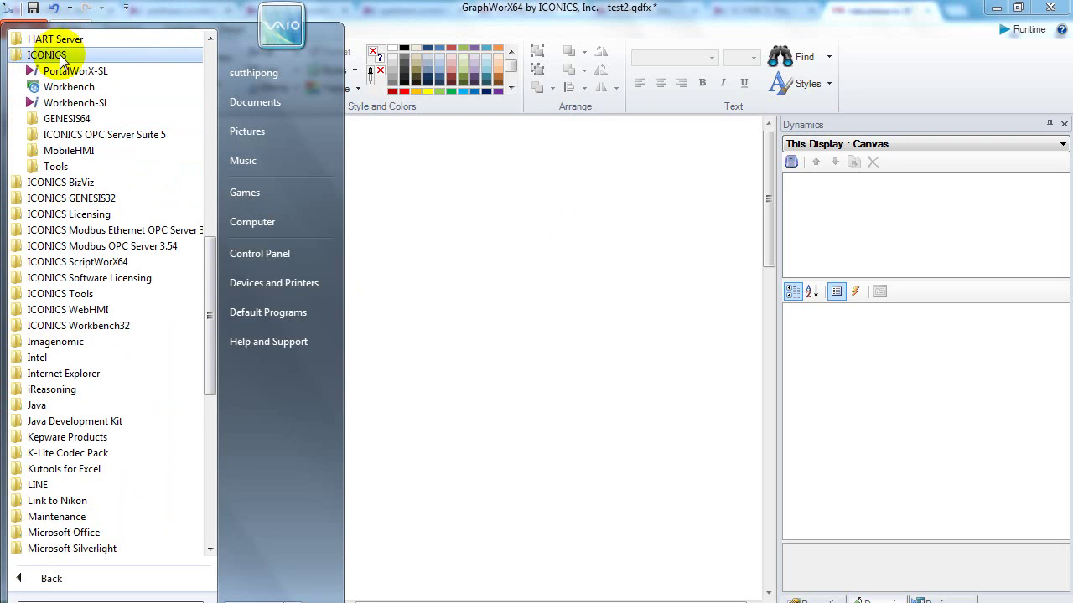
left_click(57, 118)
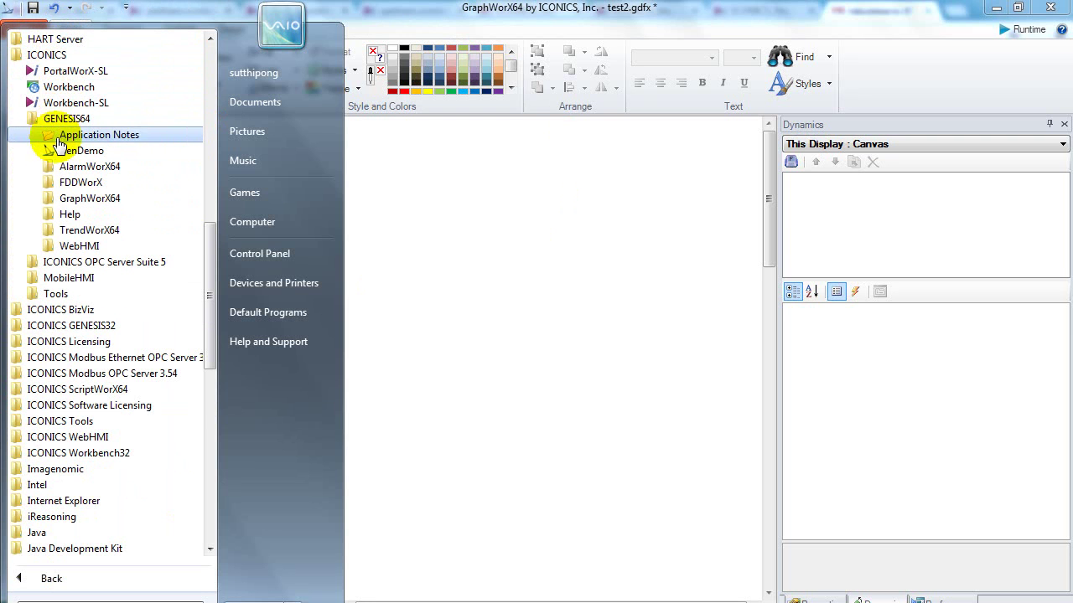
left_click(65, 199)
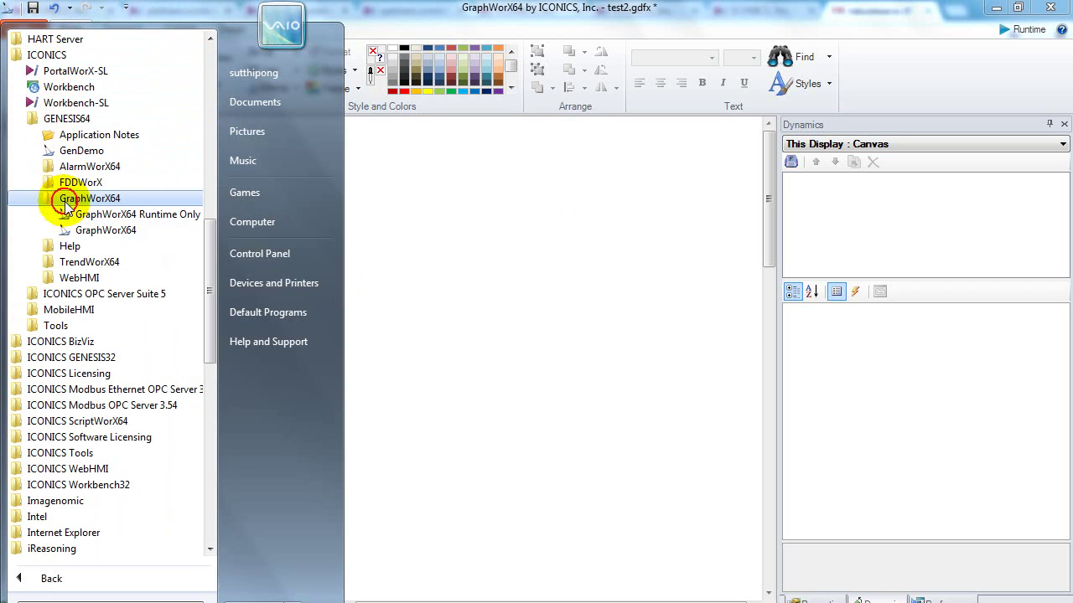
left_click(97, 231)
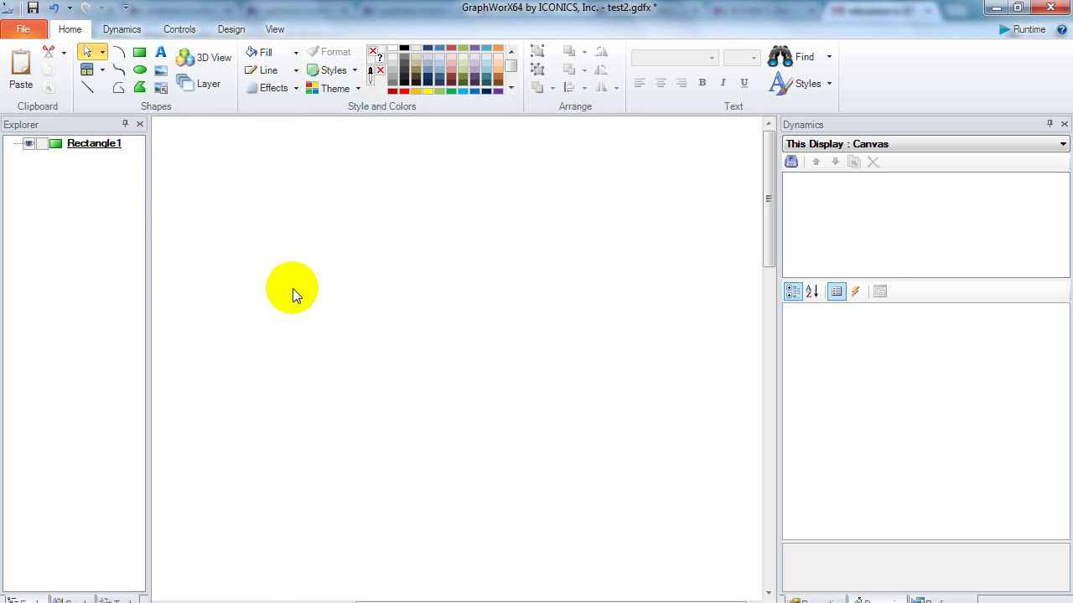
Step: Insert an AlarmWorX64 Viewer control covering most of the visible empty canvas
left_click(176, 30)
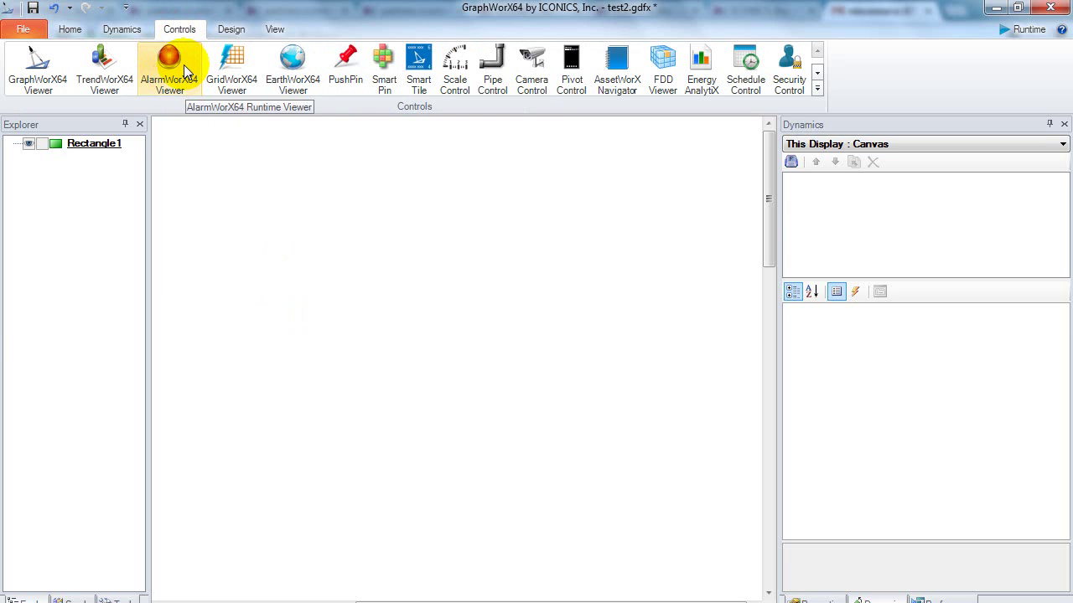
left_click(184, 65)
left_click_drag(169, 138, 780, 530)
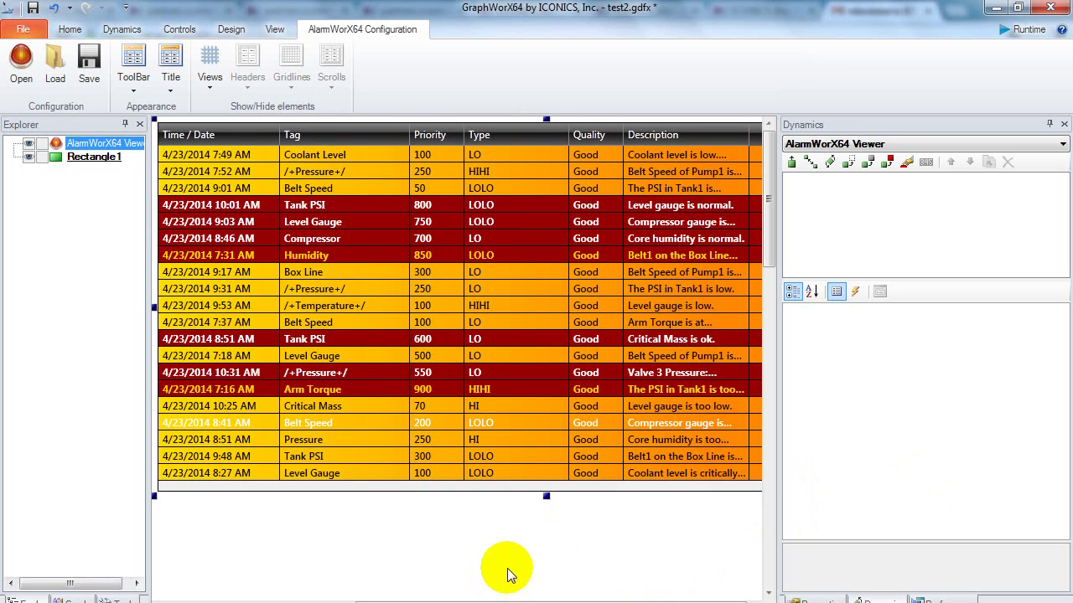
Step: Open the alarm viewer's configuration and add a new real-time subscription to its grid
double_click(481, 222)
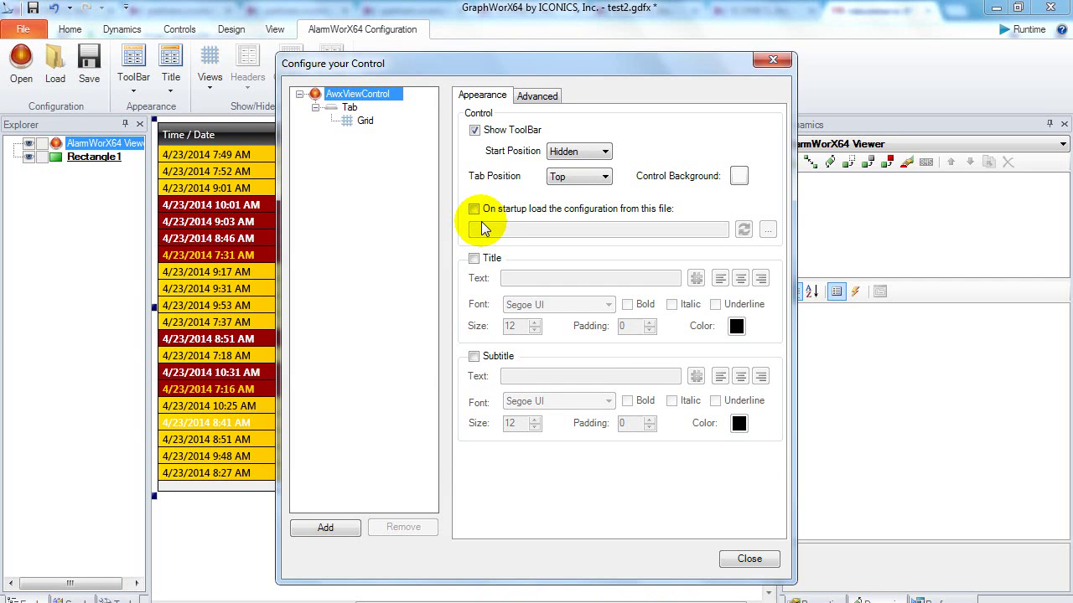
left_click(366, 122)
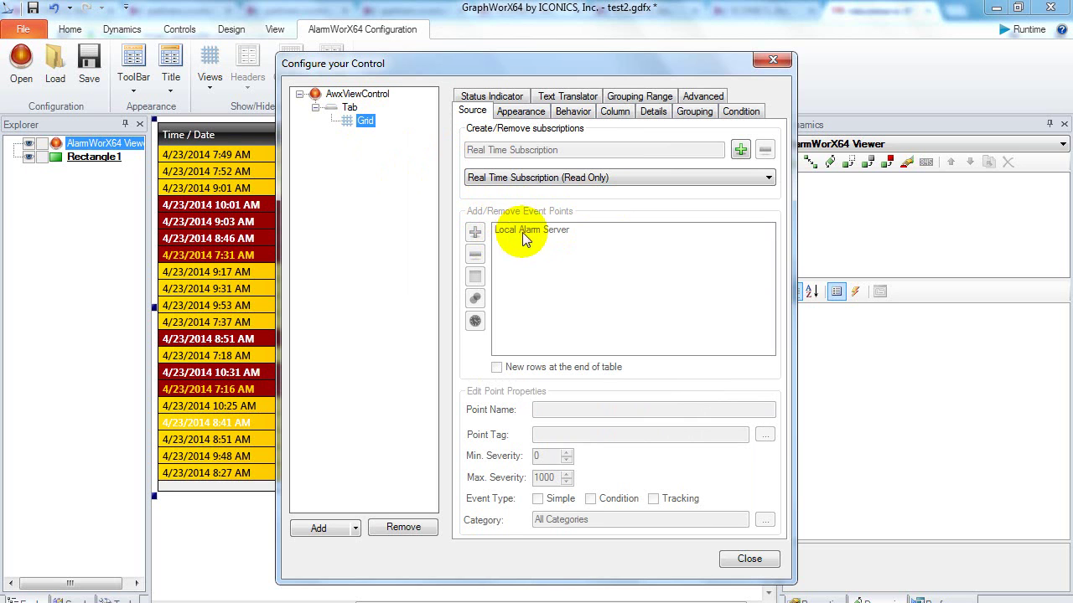
left_click(740, 151)
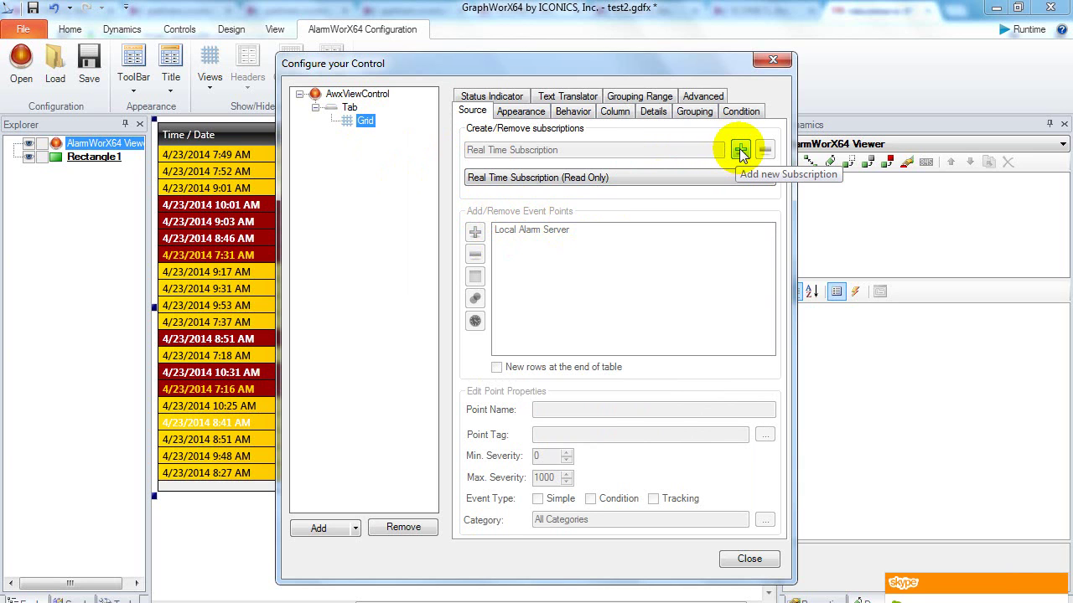
left_click(740, 151)
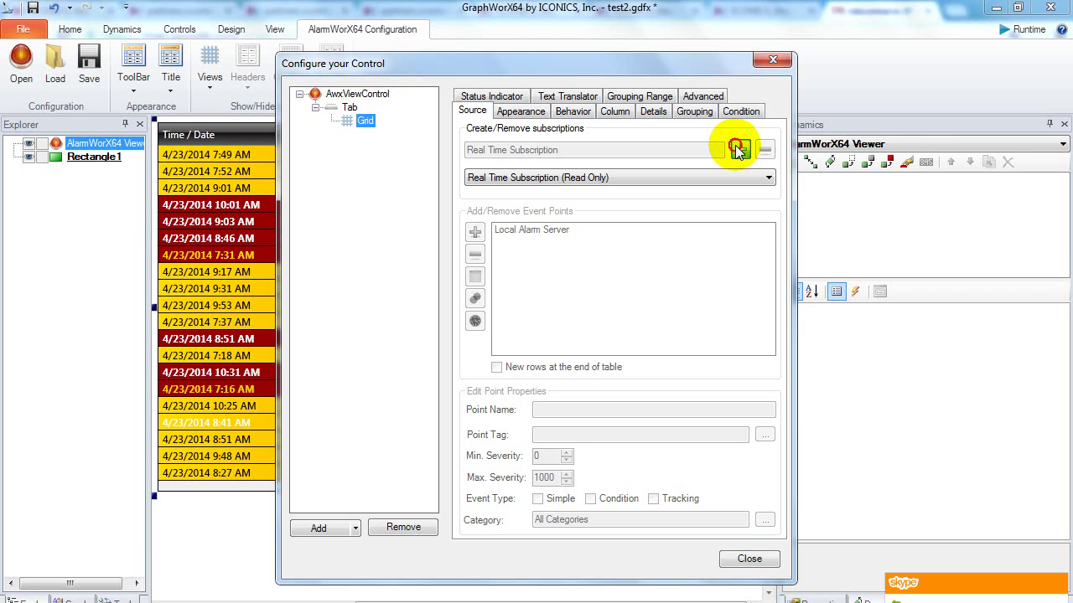
left_click(736, 149)
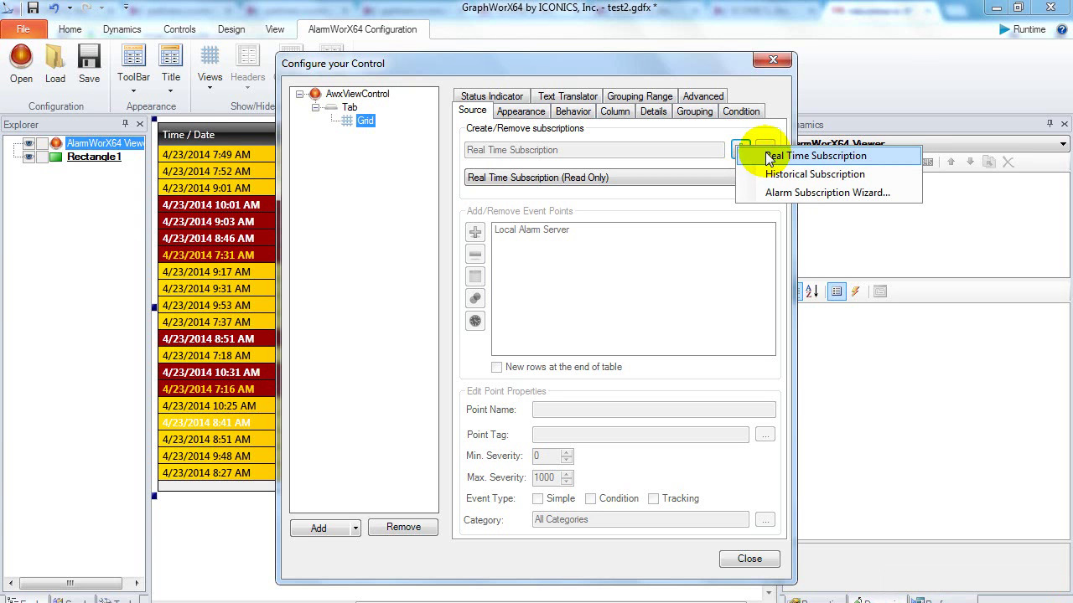
left_click(763, 156)
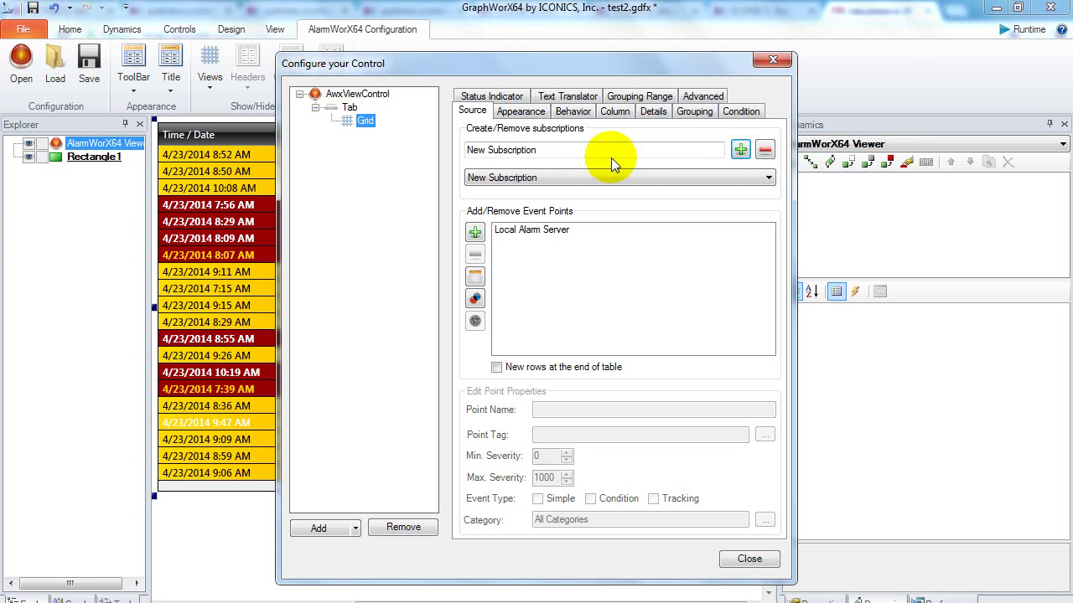
Step: Rename the new subscription as Realtime
left_click_drag(551, 149, 406, 138)
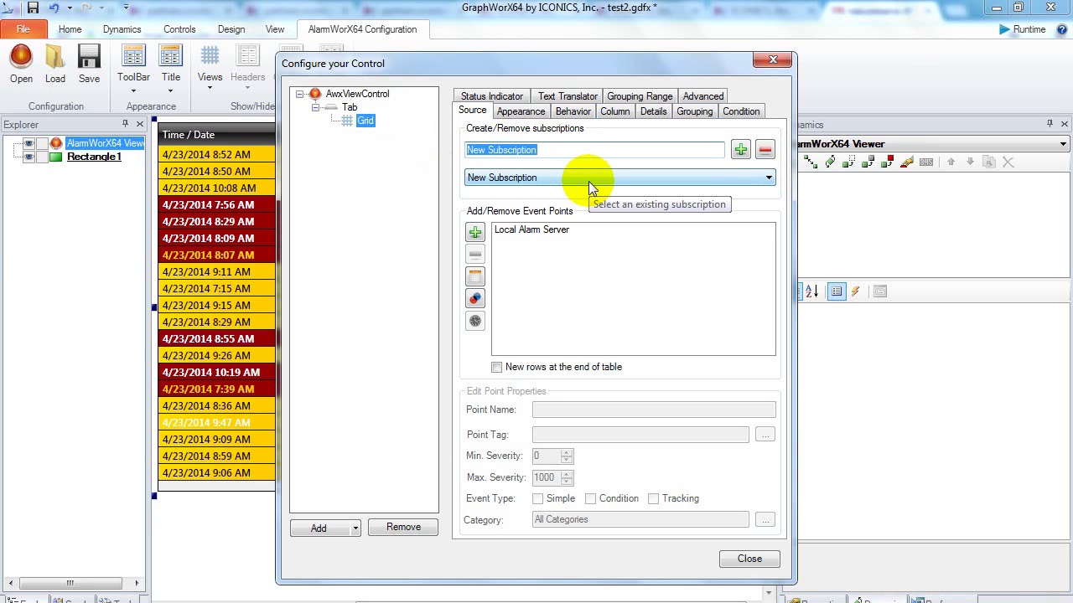
type("Re")
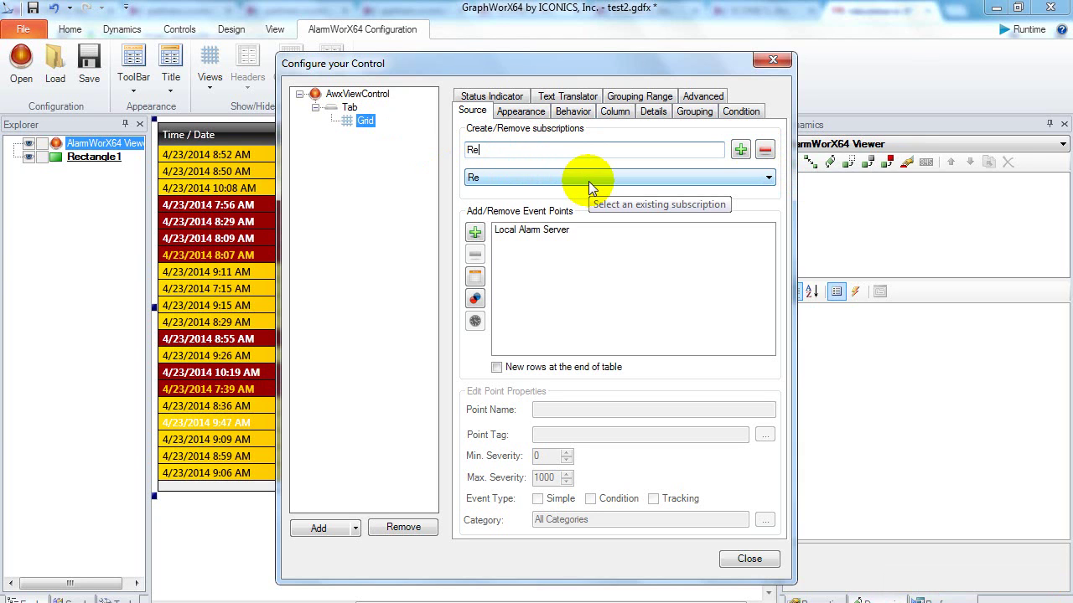
type("altoi")
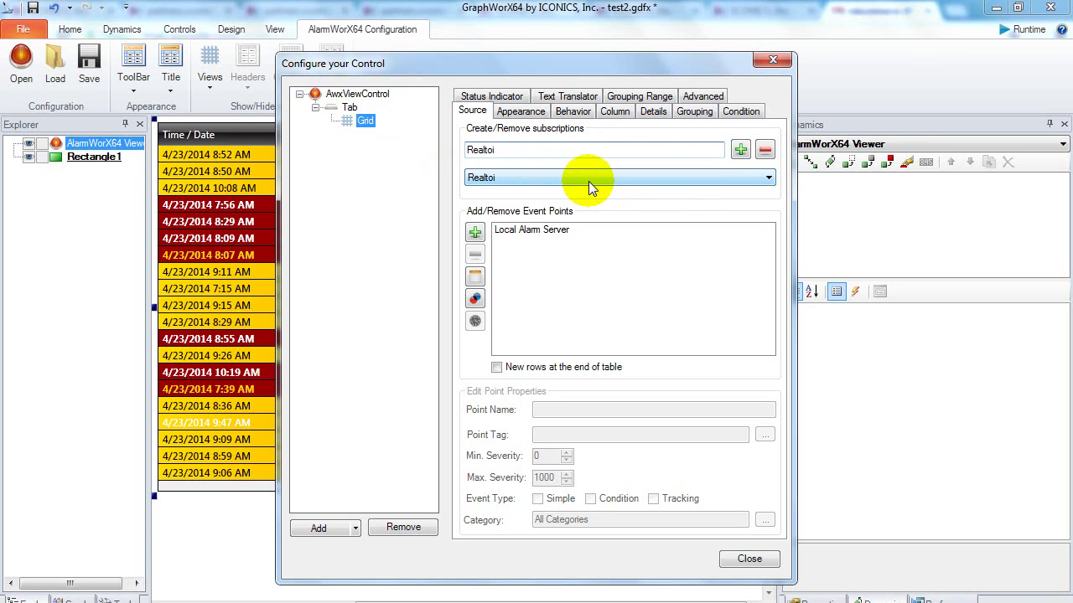
key("BackSpace")
key("BackSpace")
type("ime")
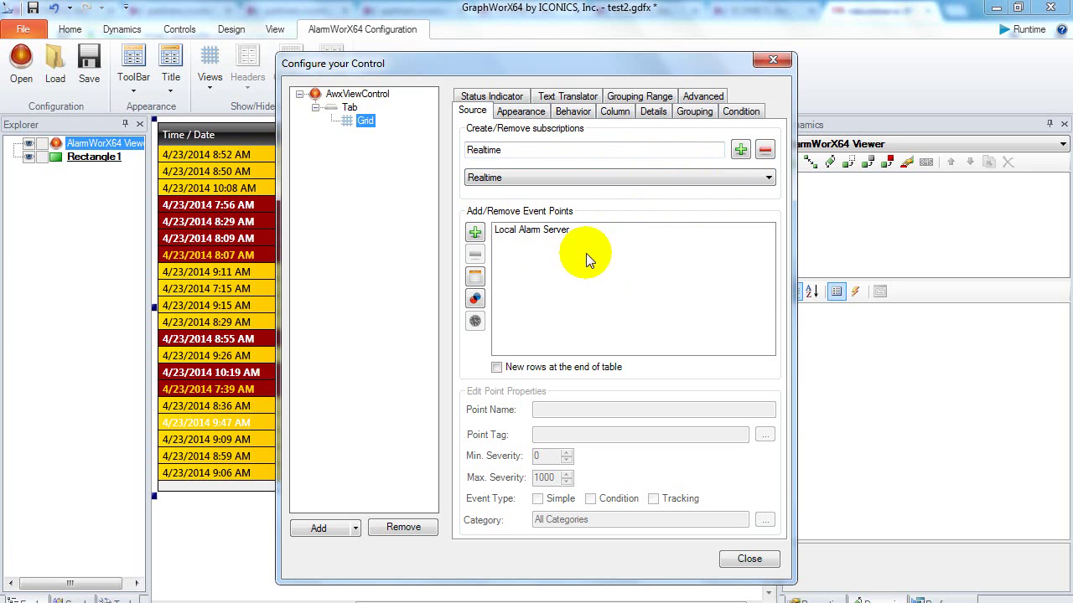
Step: Add the DEFAULT_DISPLAY field of OpcAEType:ICONICS.AlarmSvr.1 to the Realtime subscription's fields
left_click(505, 233)
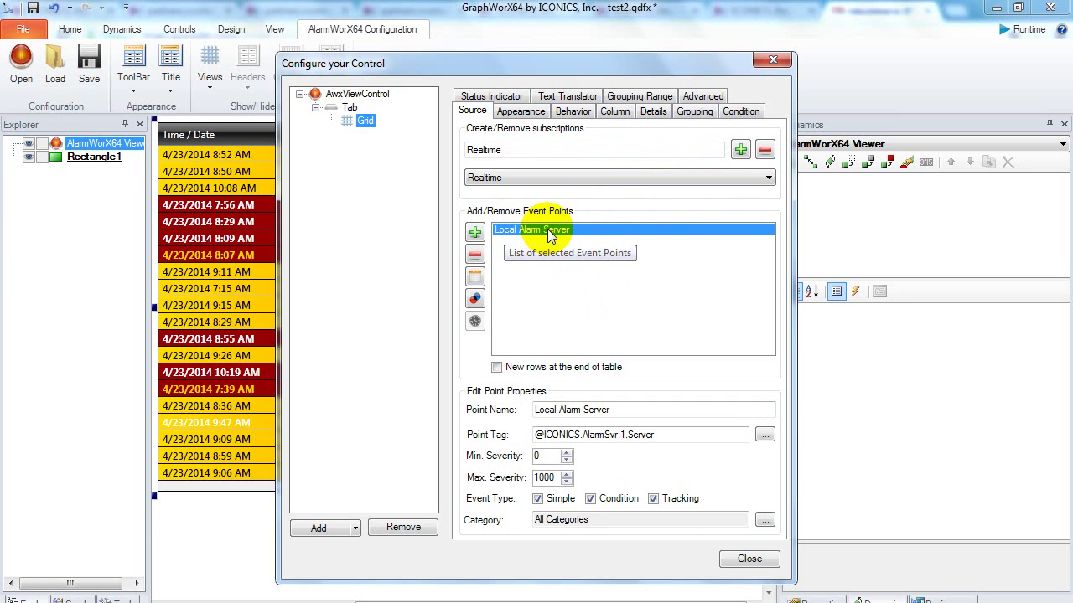
left_click(475, 279)
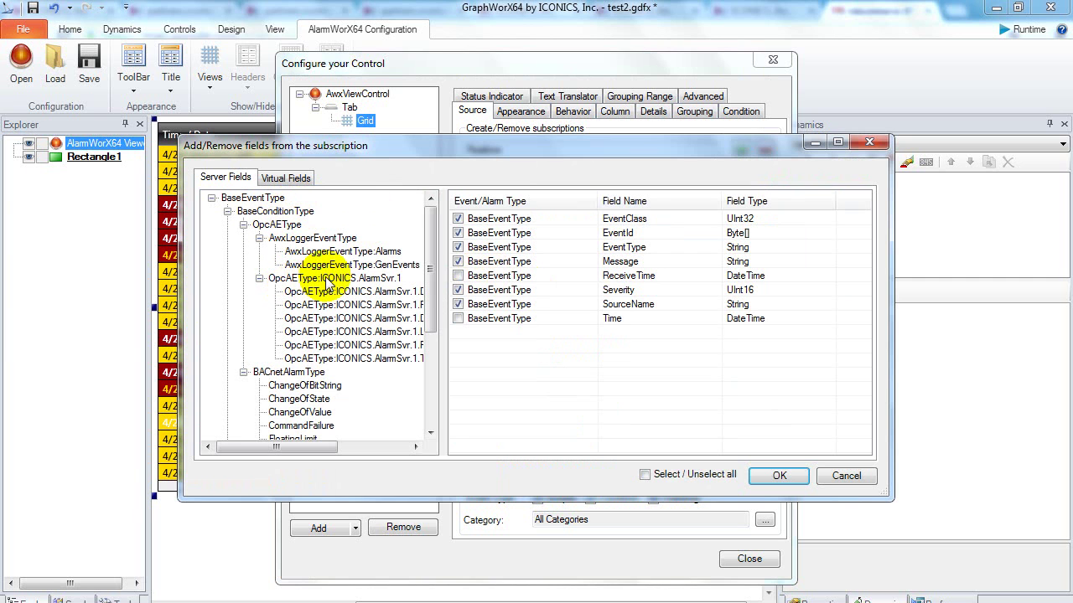
left_click(387, 286)
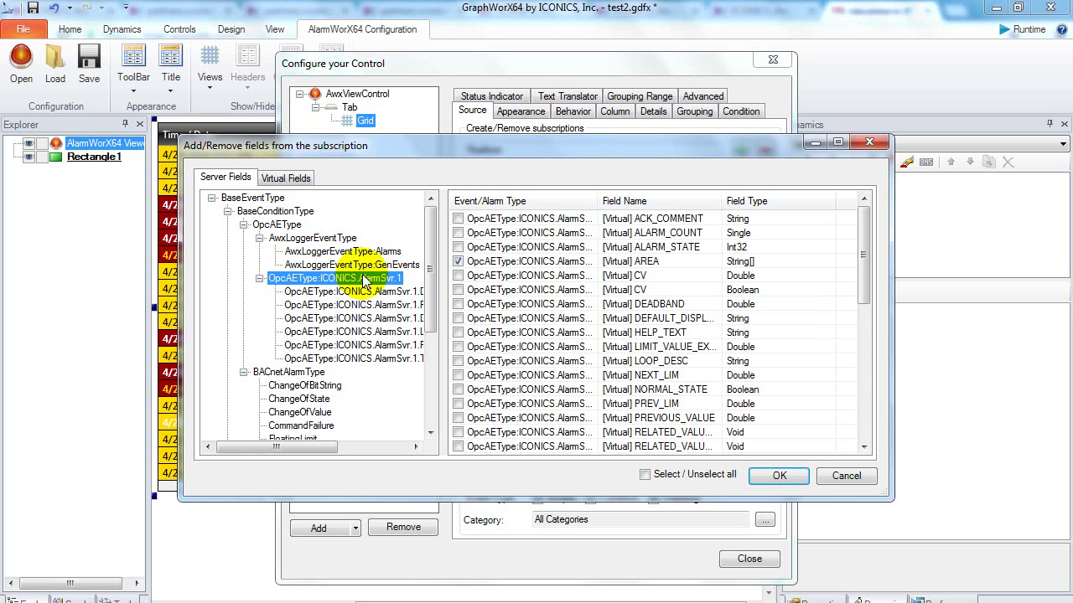
scroll(865, 242, "down", 1)
left_click_drag(864, 259, 866, 265)
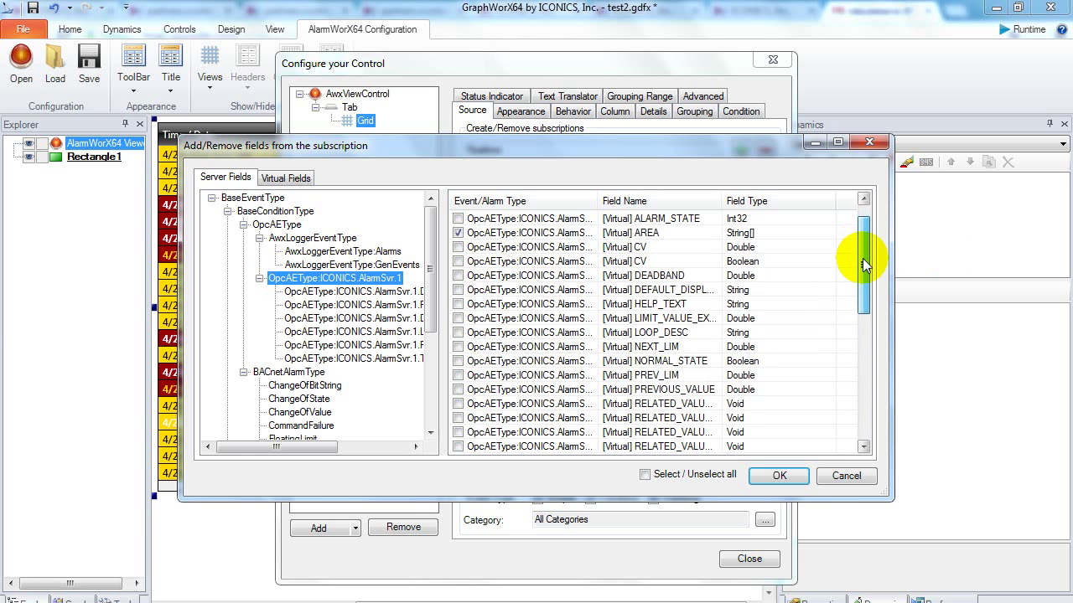
left_click(636, 289)
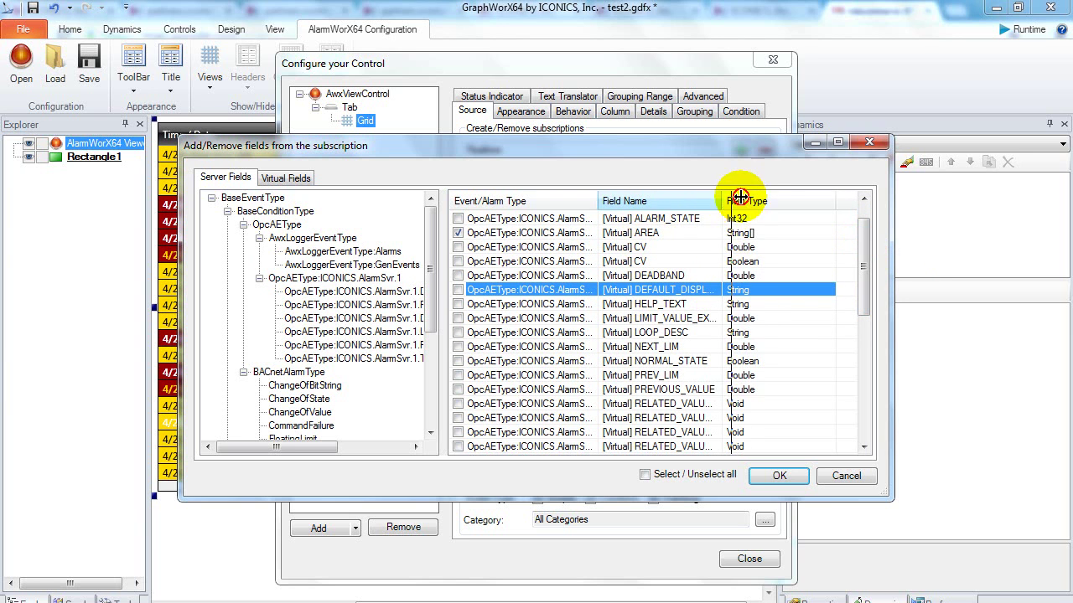
left_click_drag(724, 201, 778, 201)
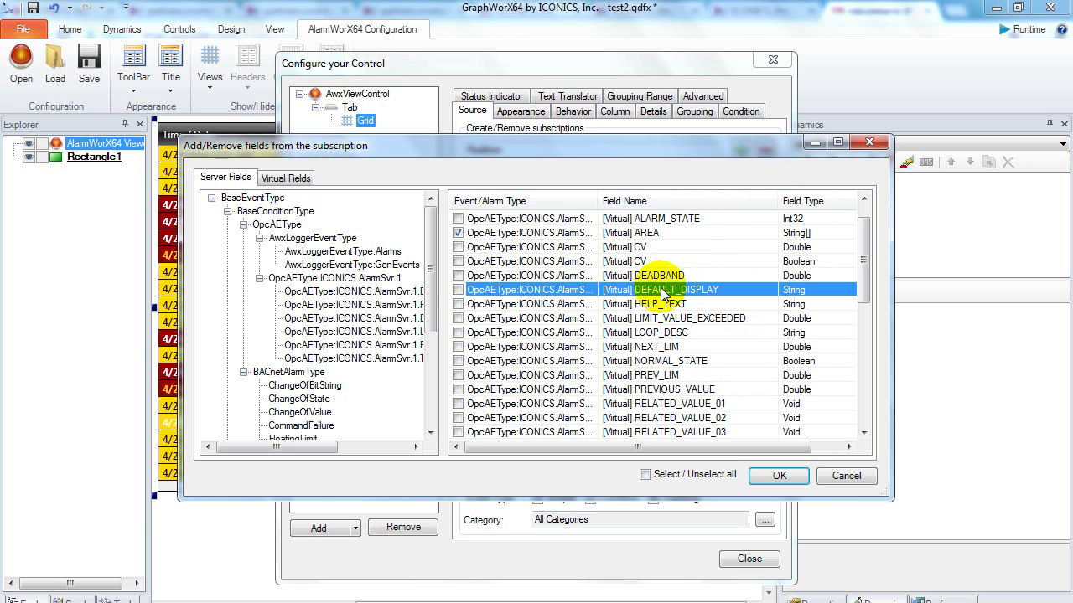
left_click(459, 290)
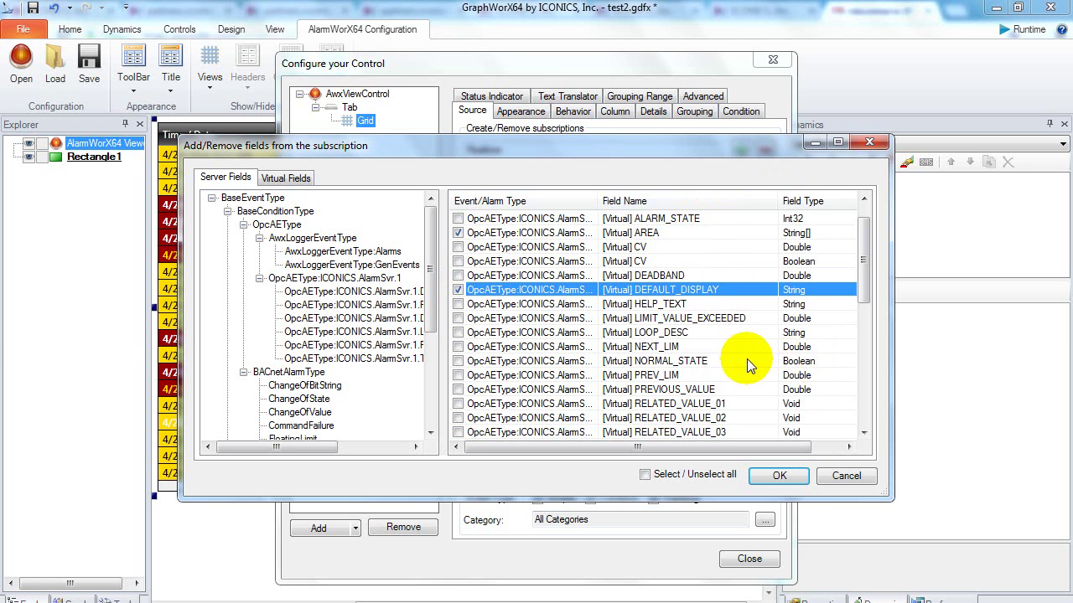
scroll(746, 360, "down", 7)
scroll(749, 377, "down", 1)
scroll(745, 378, "up", 8)
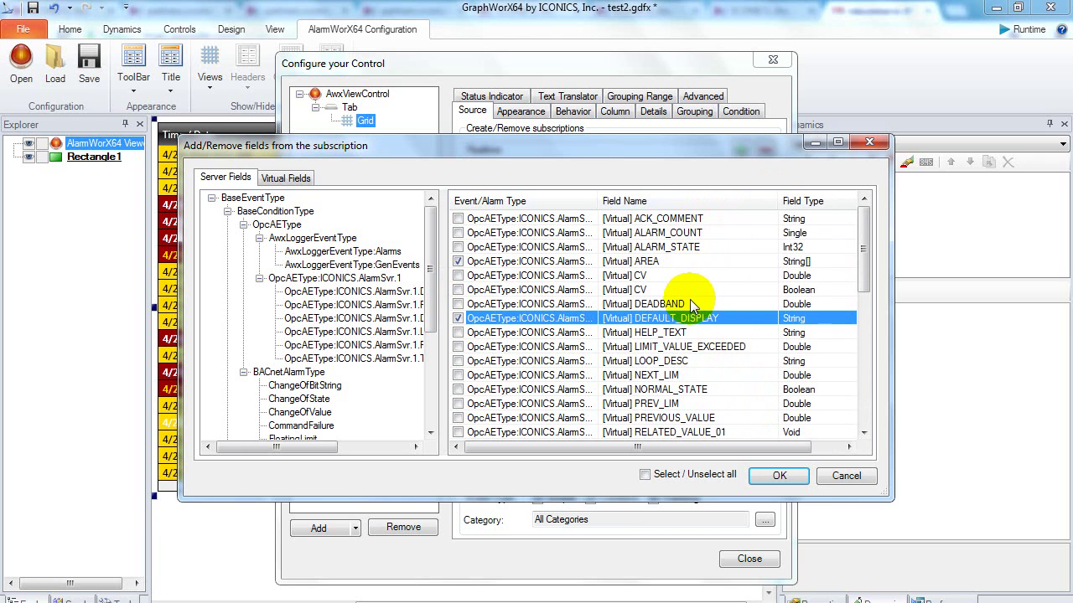
left_click(766, 474)
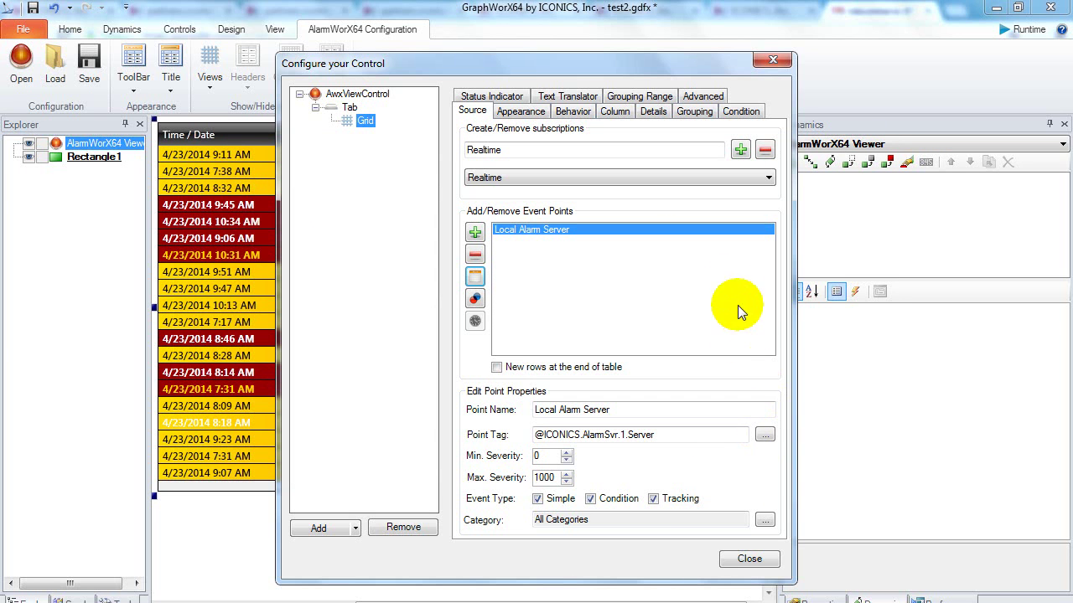
Step: Make the grid's DEFAULT_DISPLAY column contain a clickable link with the link text Display, and apply the change
left_click(617, 112)
left_click_drag(770, 170, 774, 255)
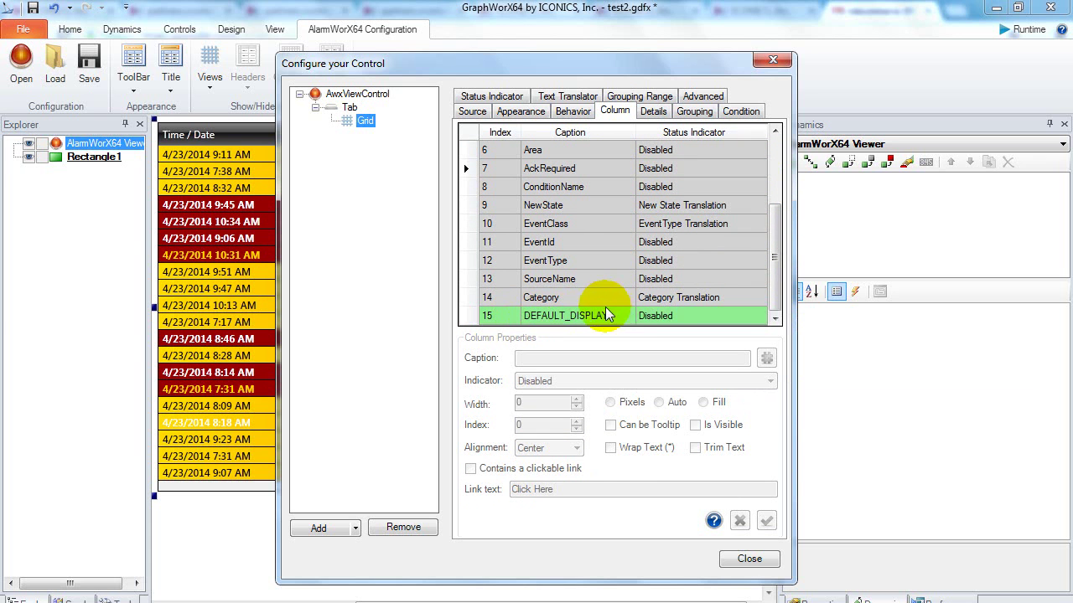
left_click(551, 323)
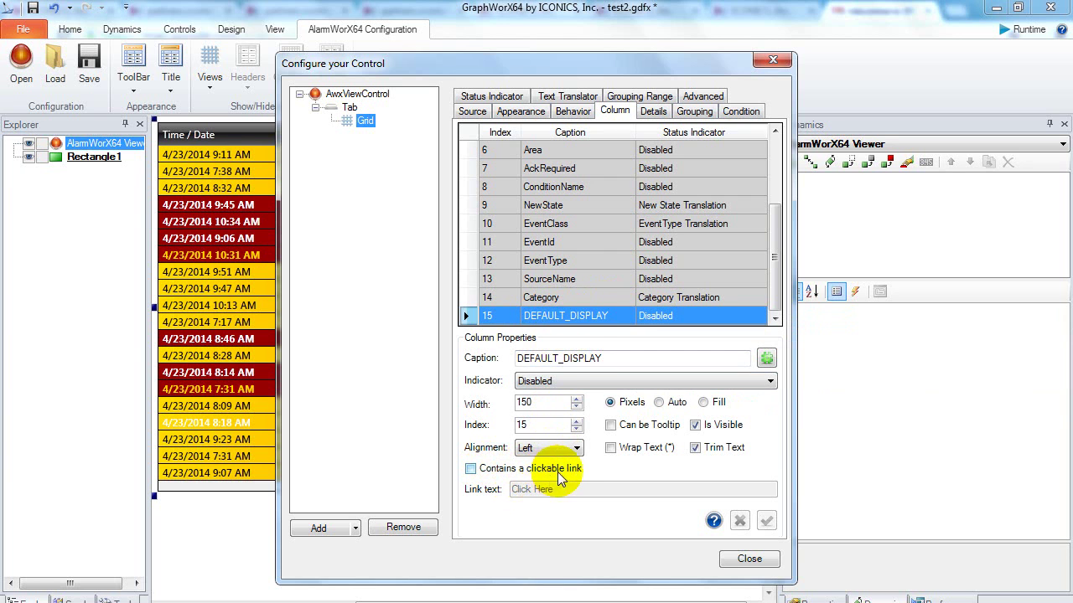
left_click(471, 469)
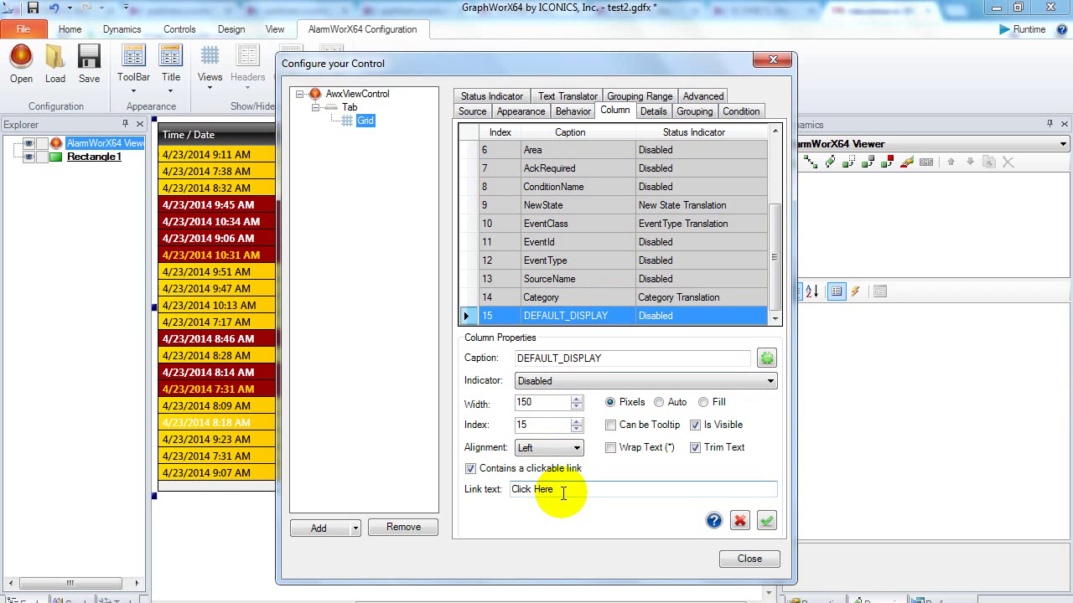
left_click_drag(563, 491, 470, 493)
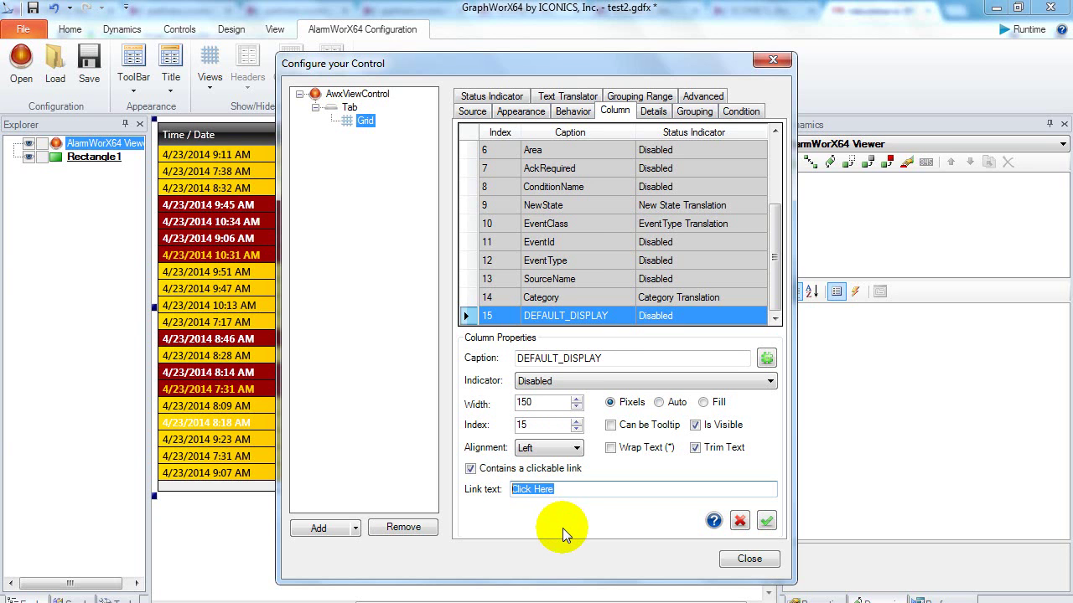
type("Display")
left_click(766, 521)
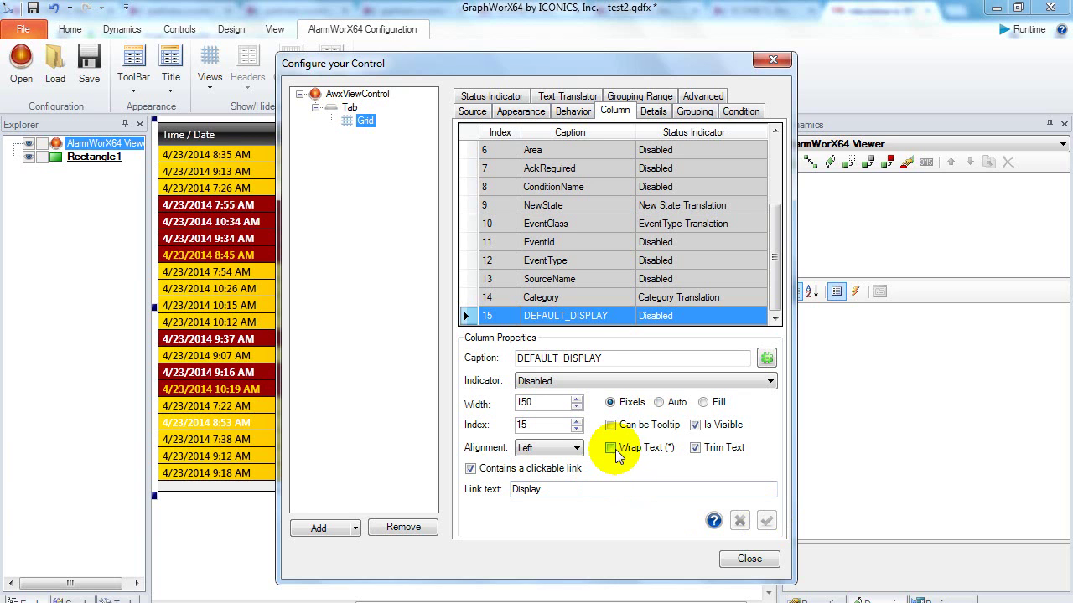
Step: Set the DEFAULT_DISPLAY column to Auto width with Wrap Text enabled, apply the change and close the control's configuration
left_click(659, 403)
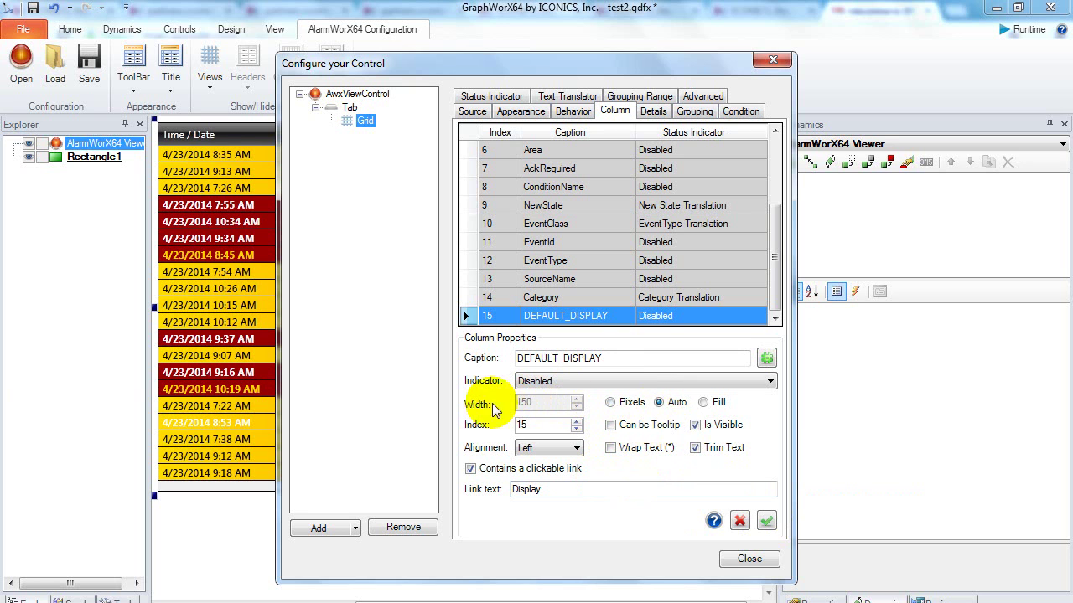
left_click(610, 448)
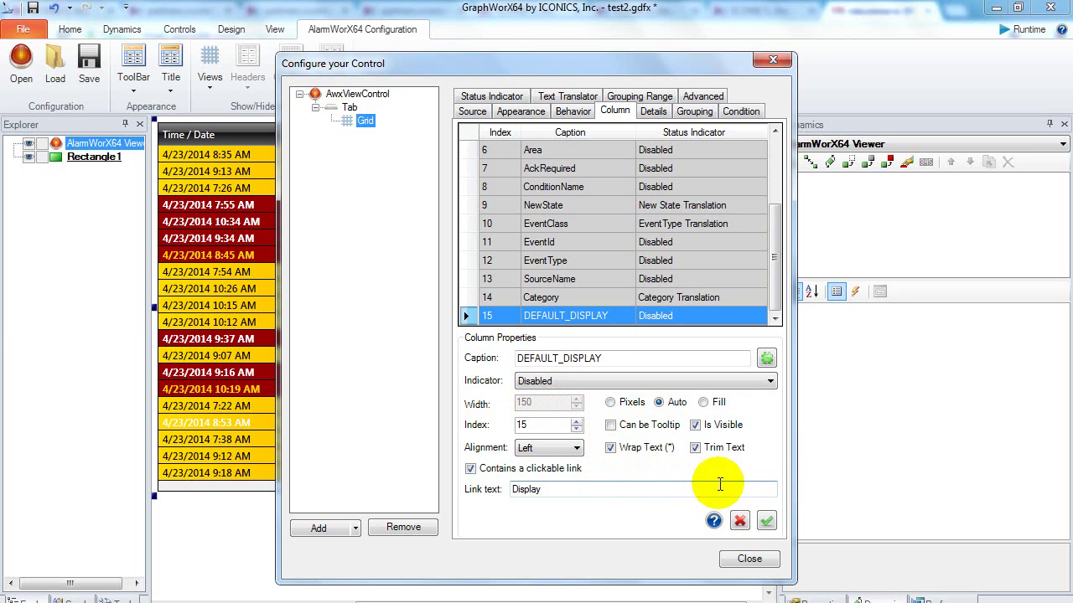
left_click(764, 521)
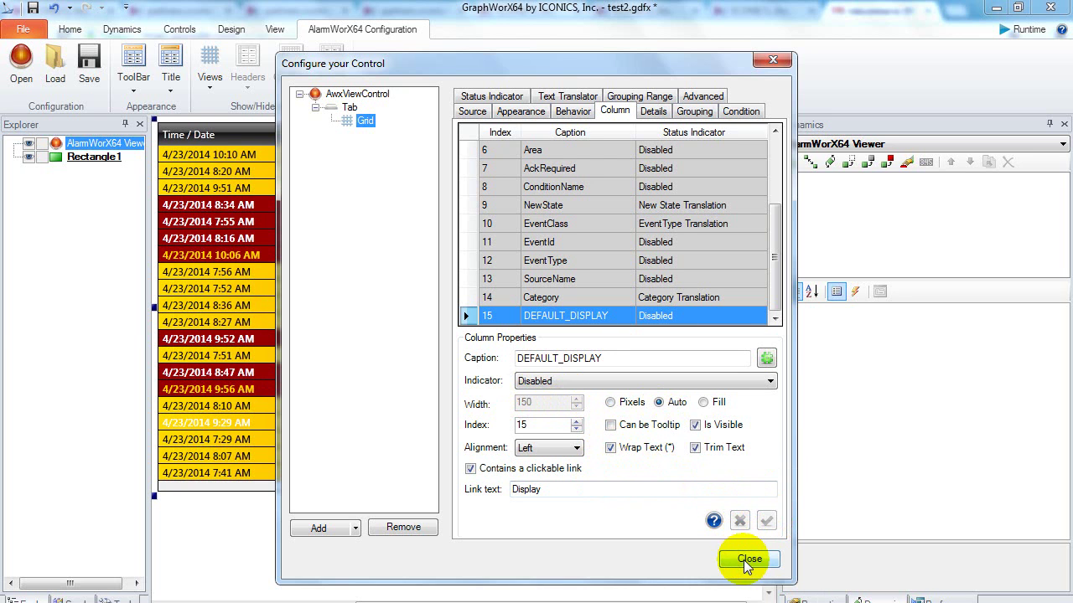
left_click(749, 559)
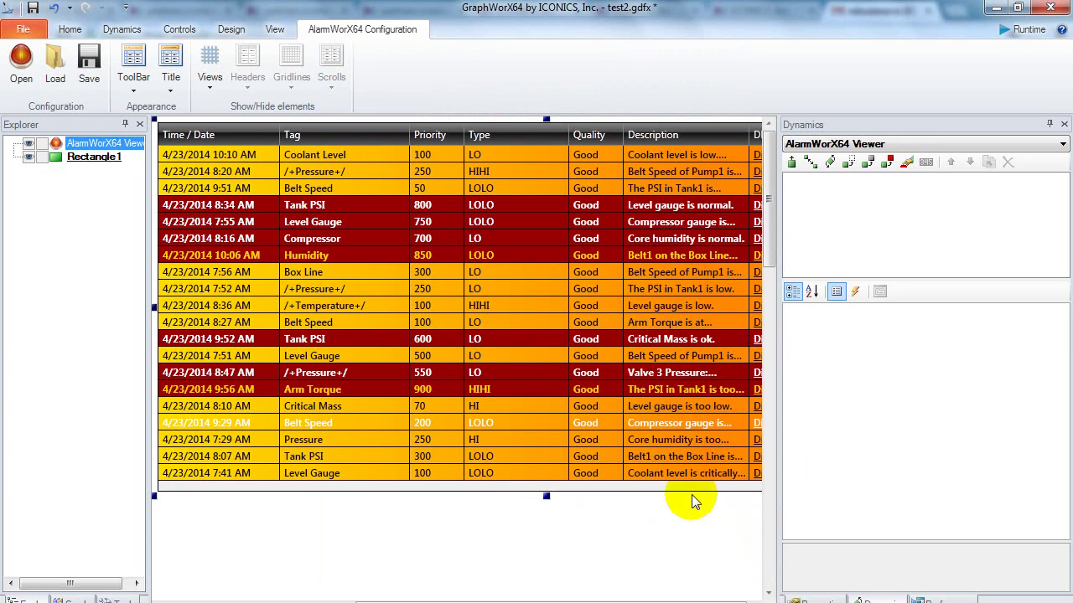
Step: Run the display in runtime mode and test the Display link of the Alkaline Level alarm
left_click(1021, 29)
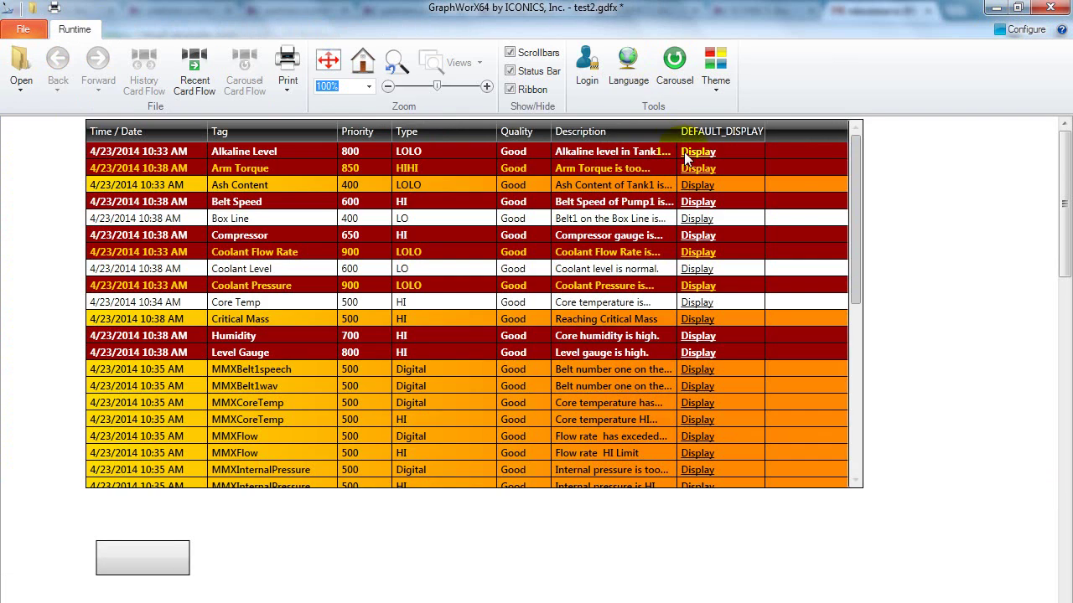
left_click(704, 147)
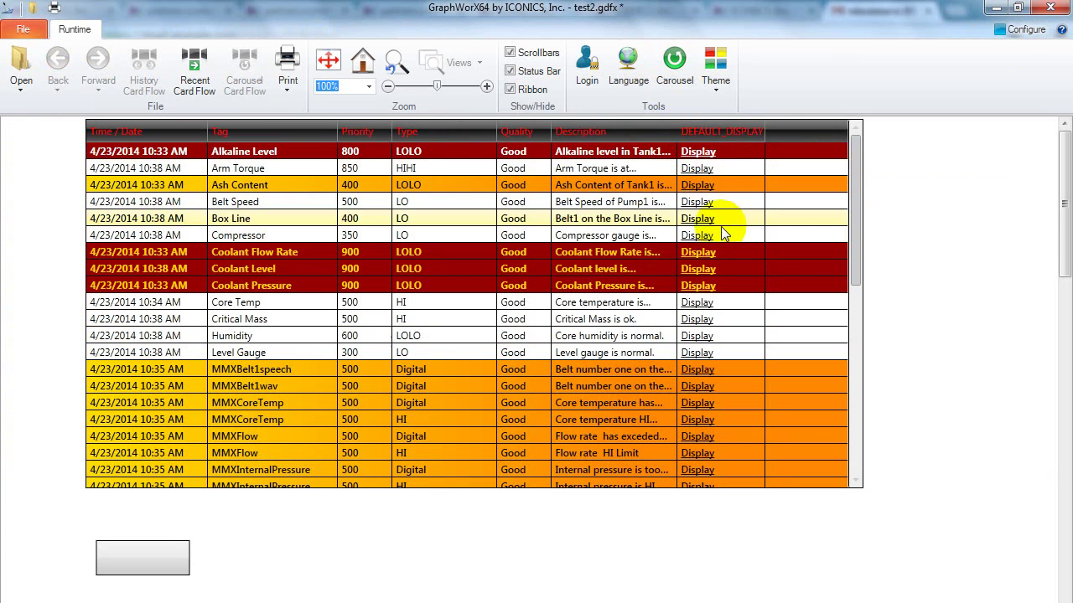
left_click(701, 152)
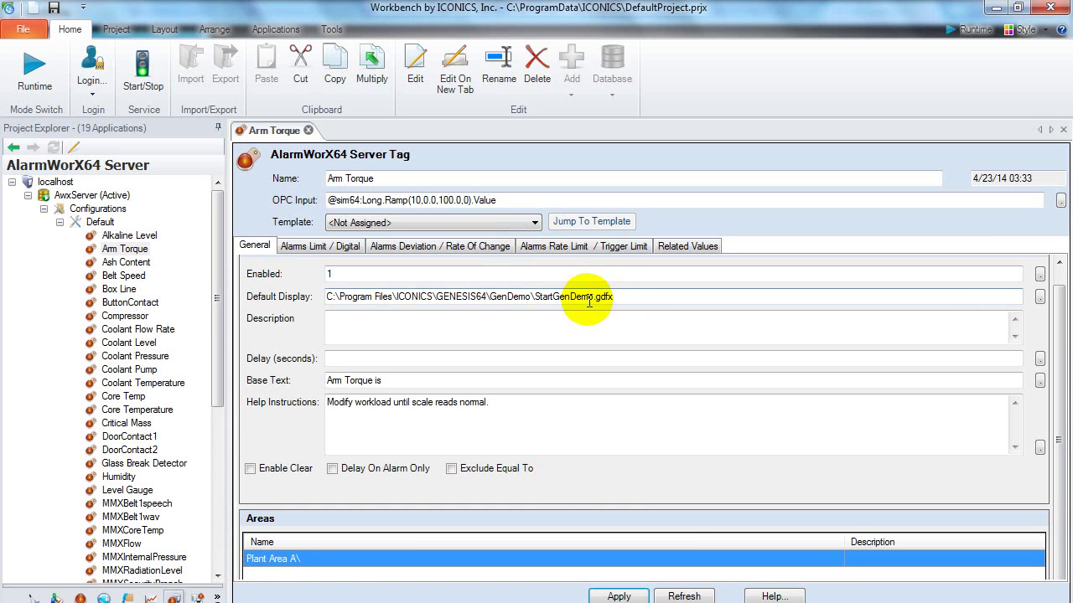
Step: In Workbench, clear the Default Display file path of the Arm Torque alarm tag
left_click(119, 249)
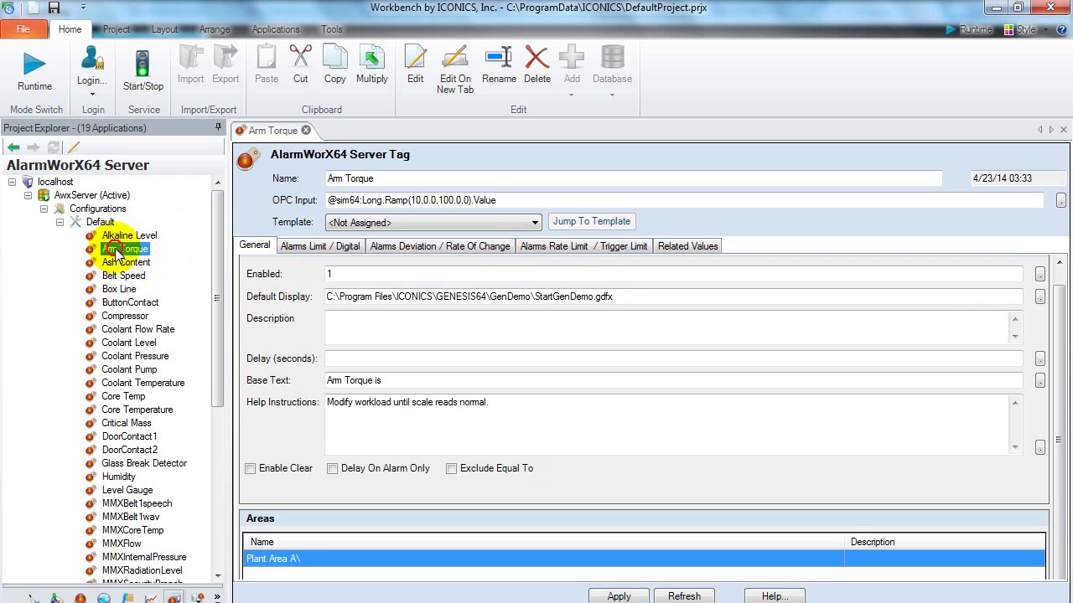
left_click(124, 262)
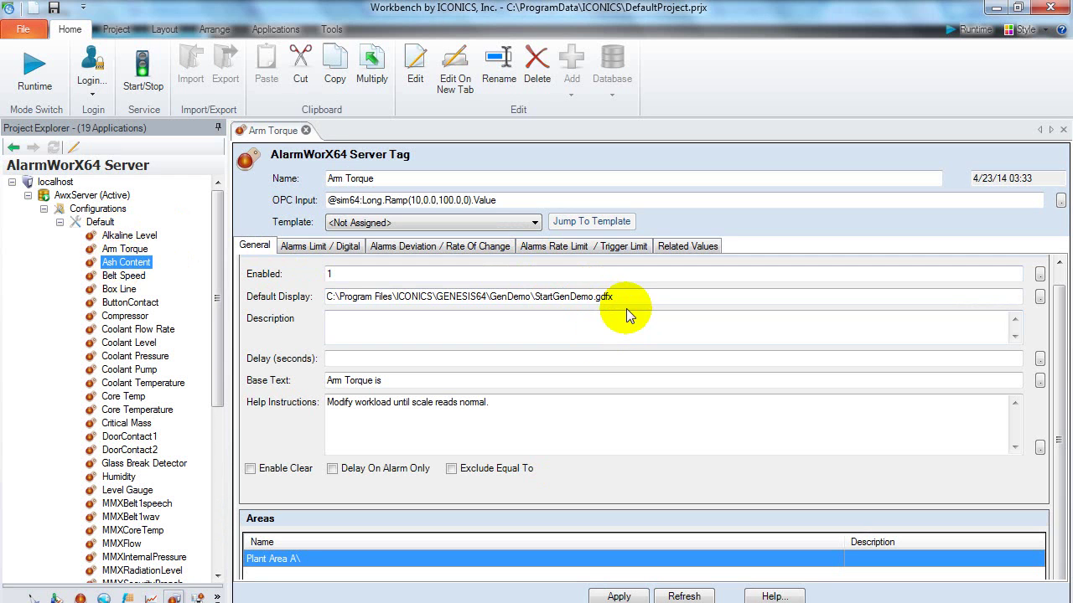
left_click_drag(617, 297, 318, 328)
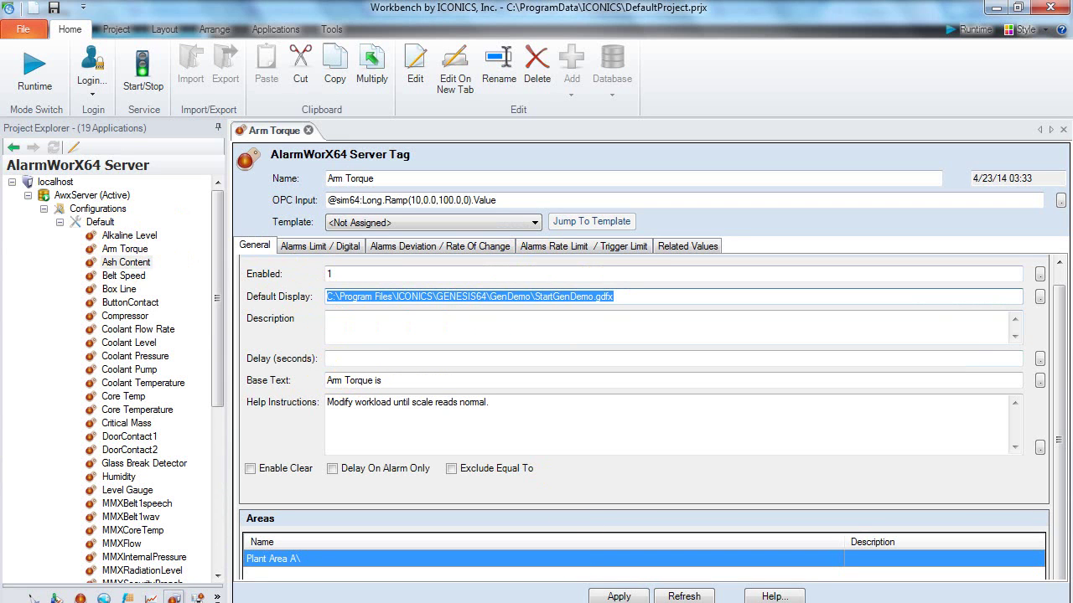
key("Delete")
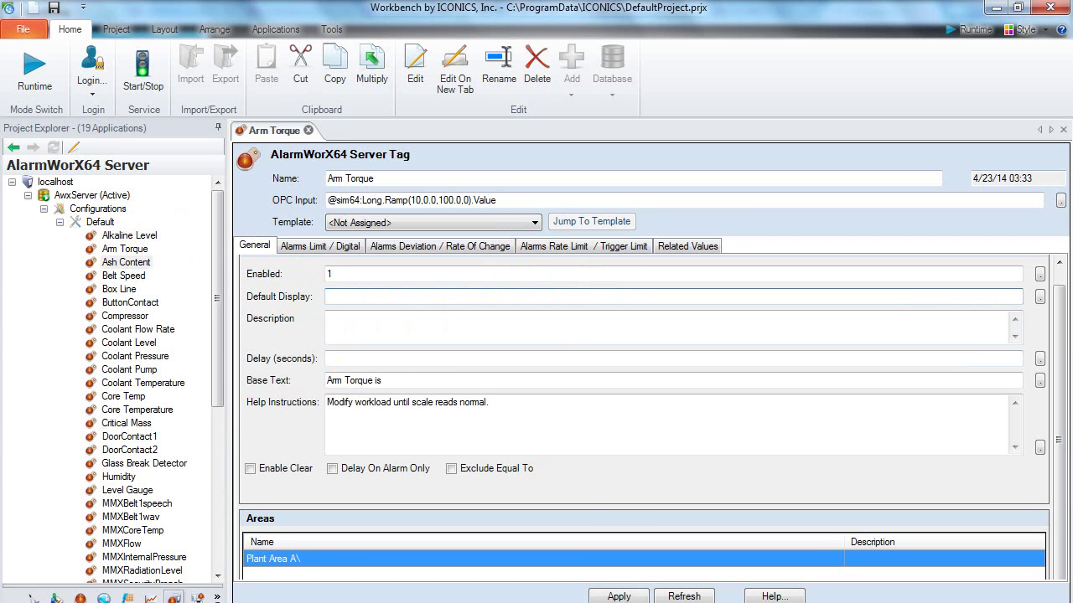